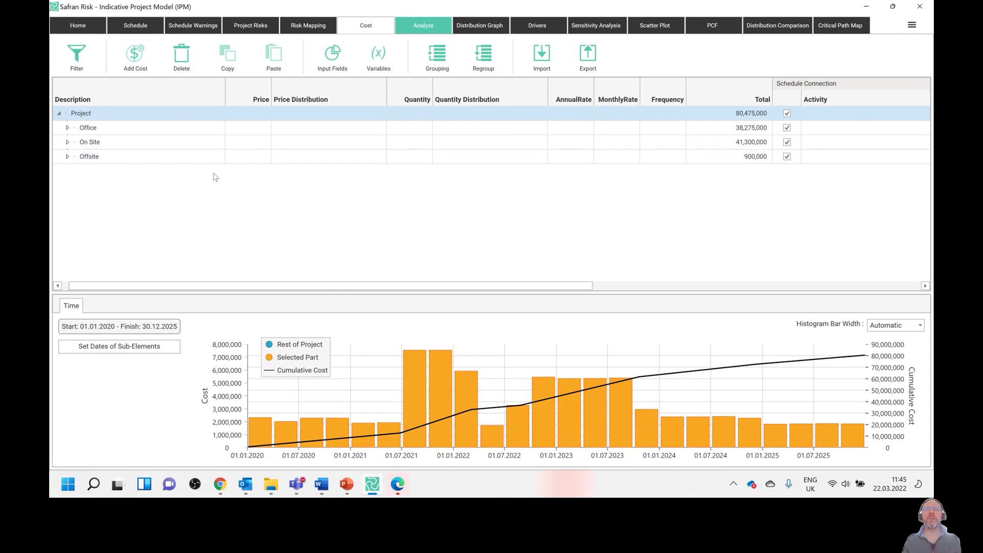
Open the Grouping dialog from the Cost tab ribbon to see the CBS outline
{"action": "left_click", "coordinate": [444, 67]}
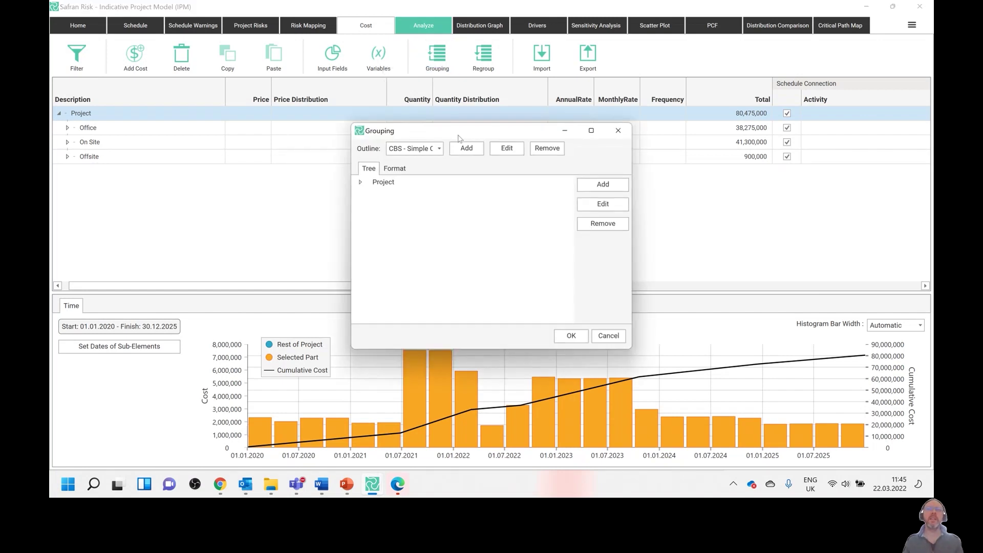
Keep the CBS outline in the Grouping dialog and close it unchanged
{"action": "left_click", "coordinate": [439, 150]}
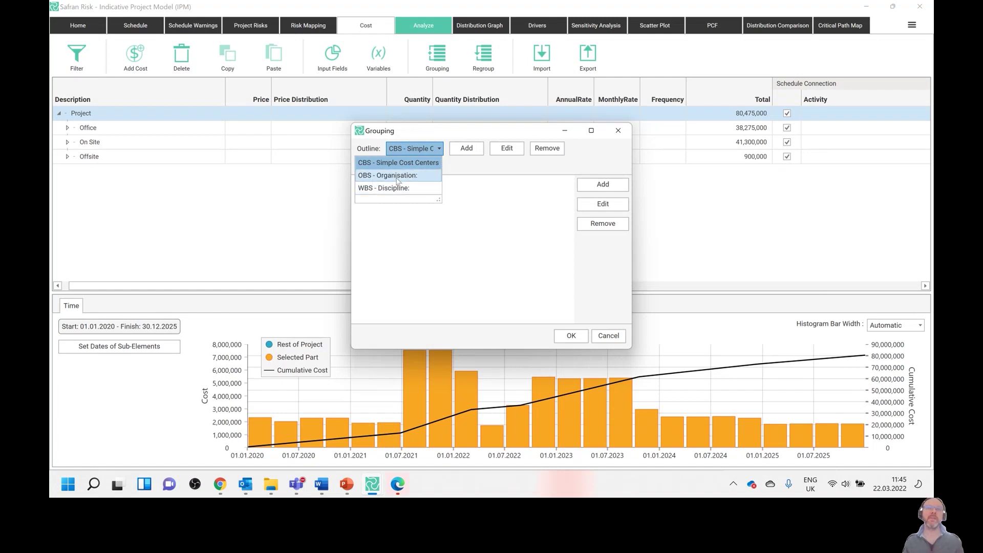
{"action": "left_click", "coordinate": [425, 135]}
{"action": "left_click", "coordinate": [619, 131]}
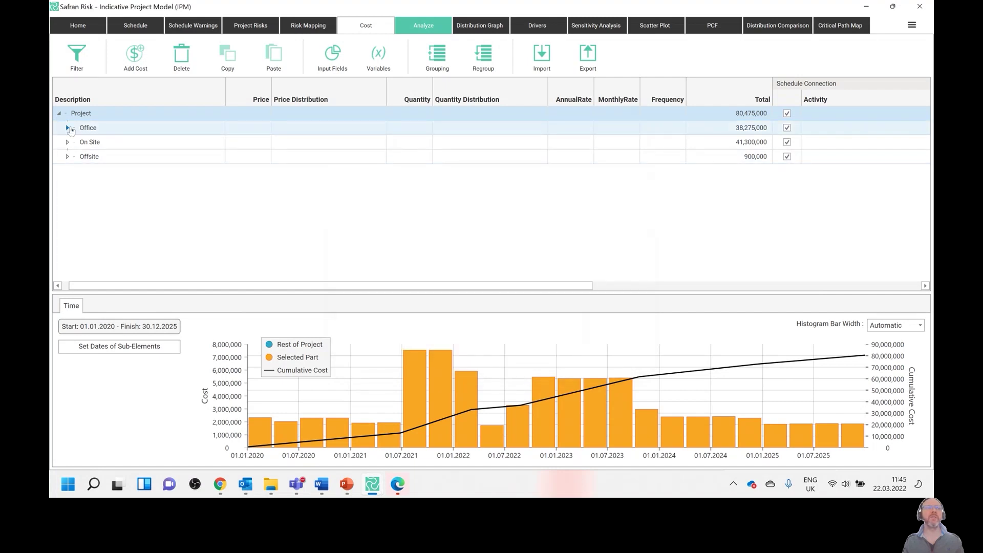
Chart the Office, On Site and Offsite cost shares, then expand Offsite to Bulk Earth Disposals
{"action": "left_click", "coordinate": [94, 132]}
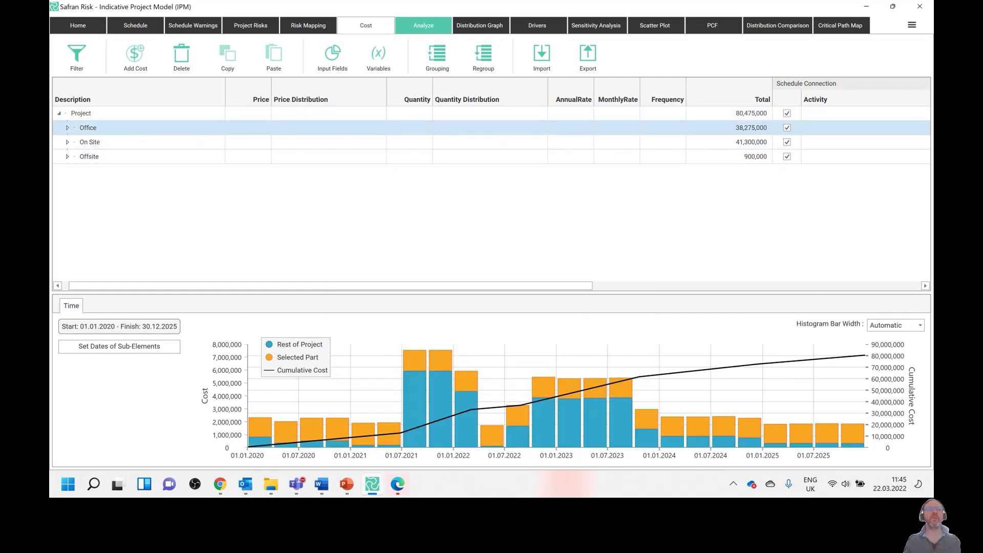
{"action": "left_click", "coordinate": [88, 144]}
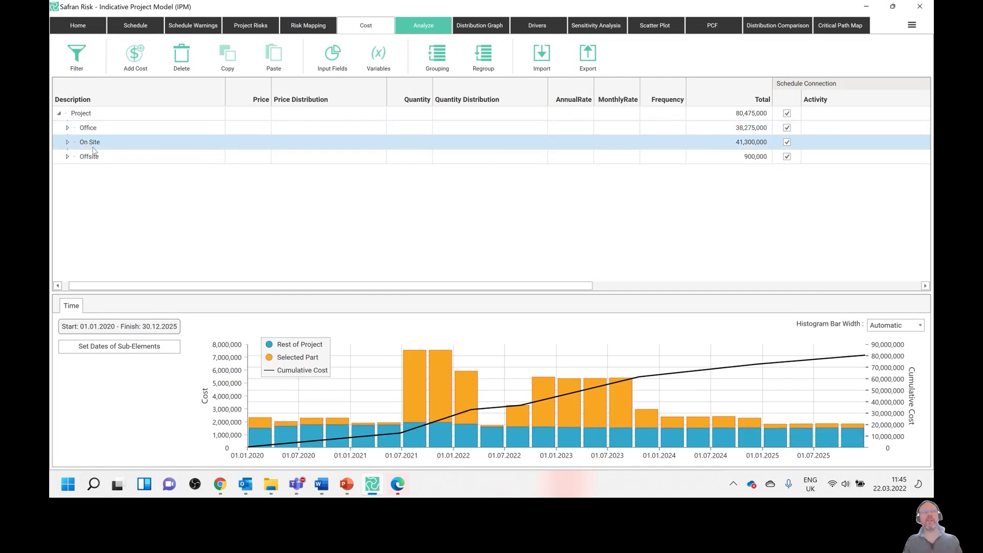
{"action": "left_click", "coordinate": [102, 157]}
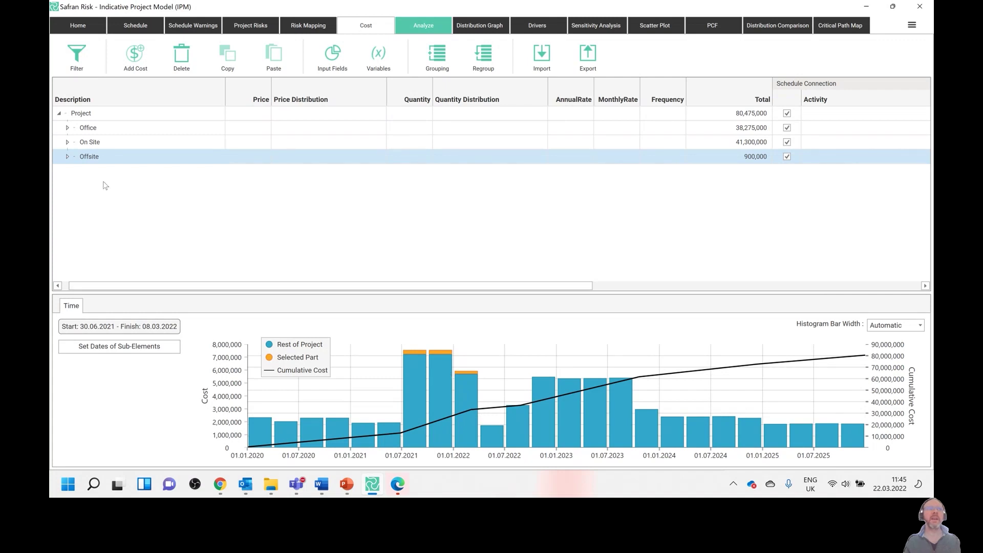
{"action": "left_click", "coordinate": [71, 159]}
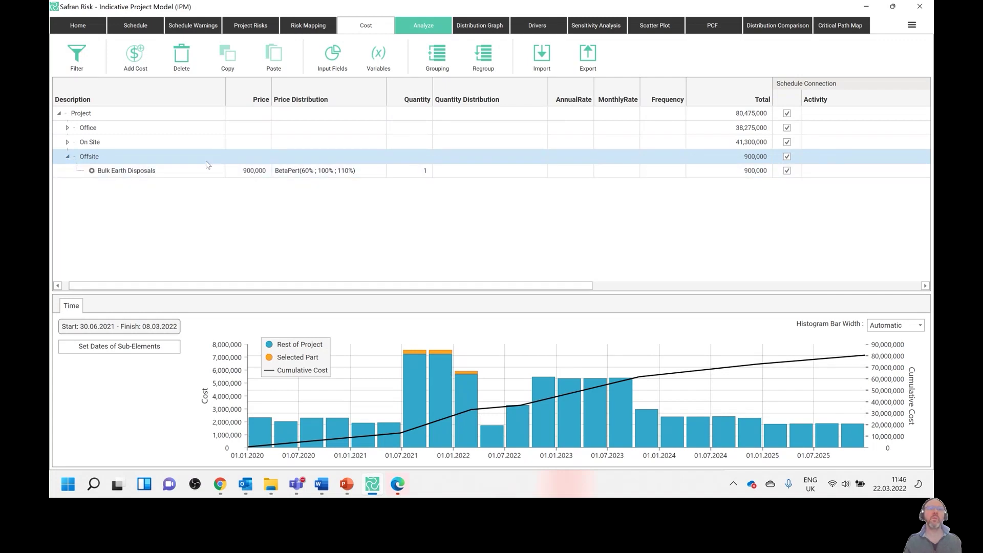
Run the 1000-iteration risk analysis to completion from the Analyze area
{"action": "left_click", "coordinate": [424, 25]}
{"action": "left_click", "coordinate": [423, 242]}
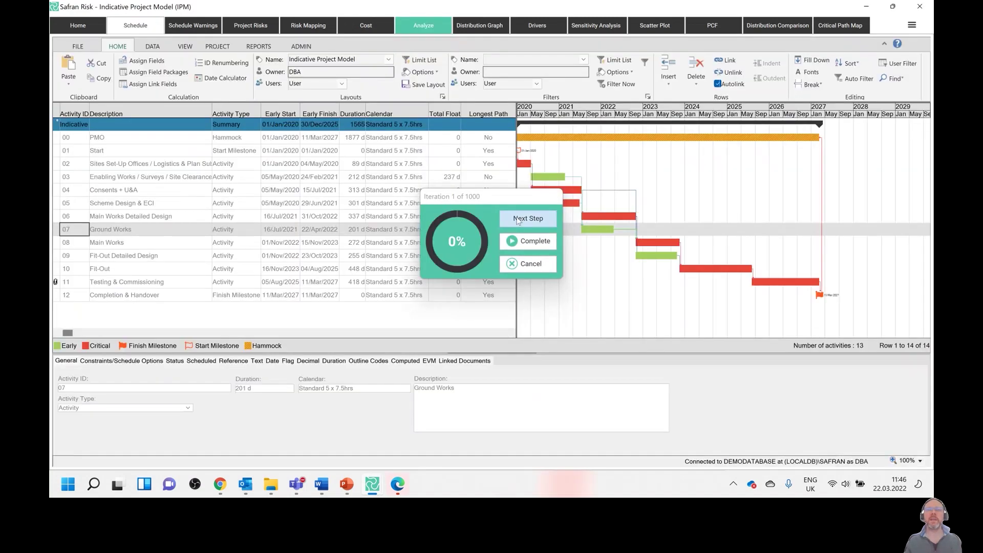
{"action": "left_click", "coordinate": [536, 217]}
{"action": "left_click", "coordinate": [537, 217]}
{"action": "left_click", "coordinate": [537, 217]}
{"action": "left_click", "coordinate": [537, 217]}
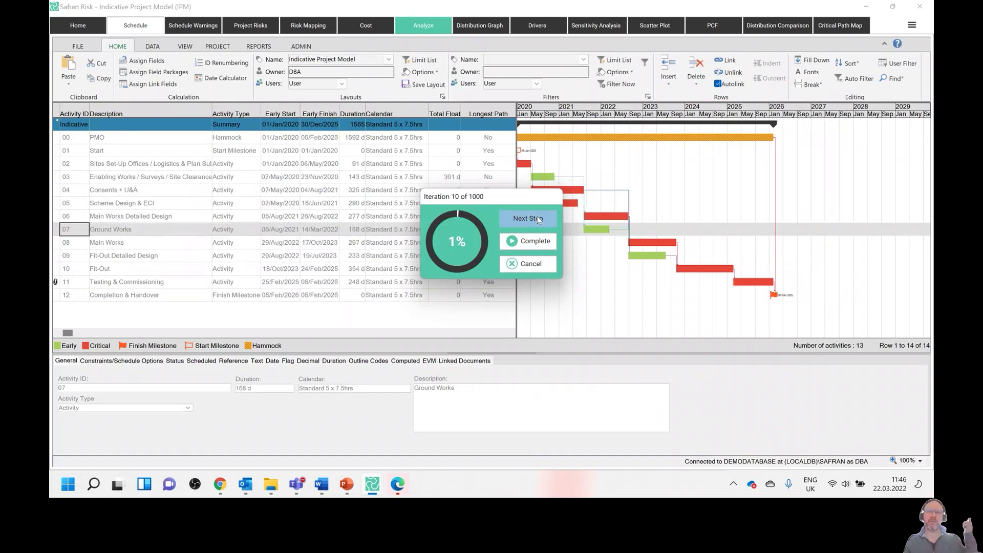
{"action": "left_click", "coordinate": [537, 216]}
{"action": "left_click", "coordinate": [546, 242]}
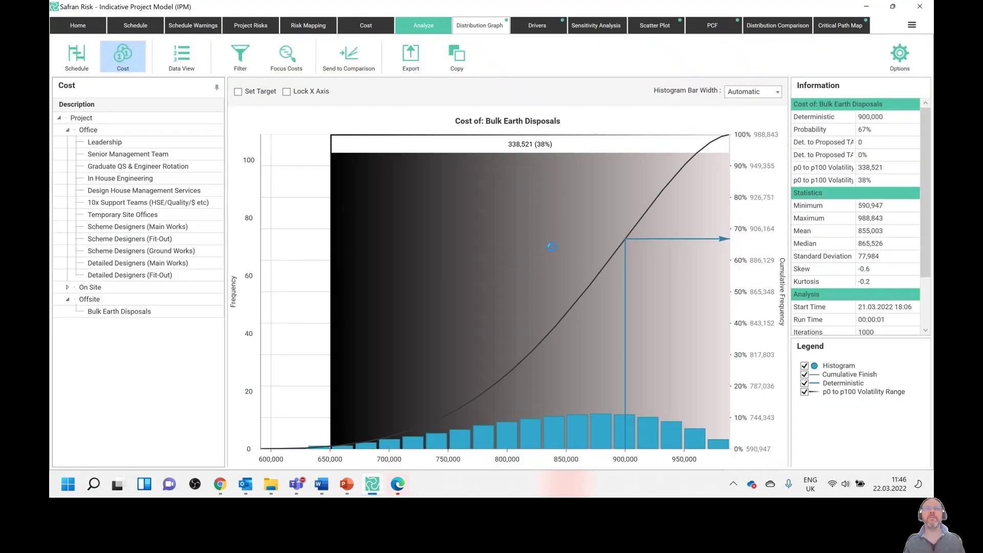
Review cost distributions for Project, Office, On Site and Offsite, then return to the cost sheet
{"action": "left_click", "coordinate": [82, 117]}
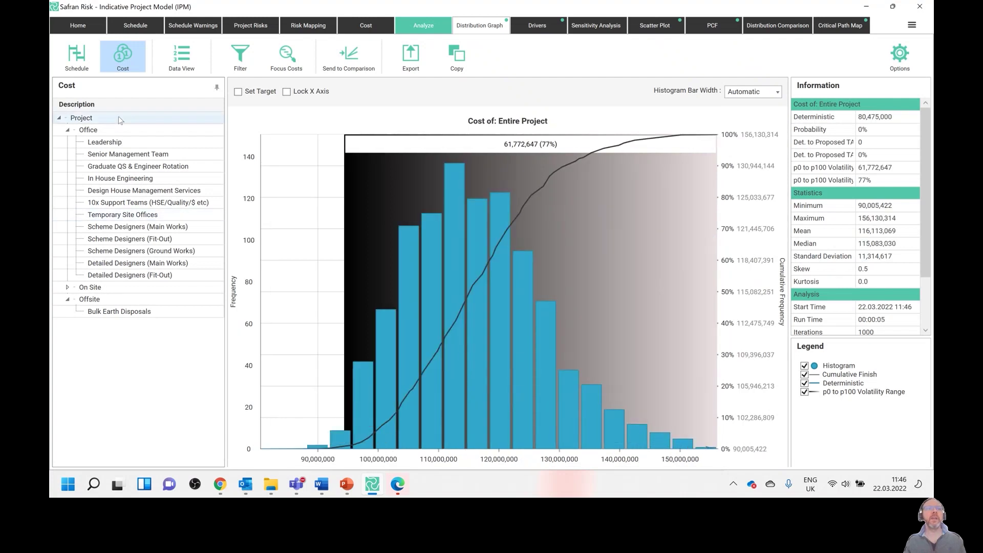
{"action": "left_click", "coordinate": [67, 130]}
{"action": "left_click", "coordinate": [68, 155]}
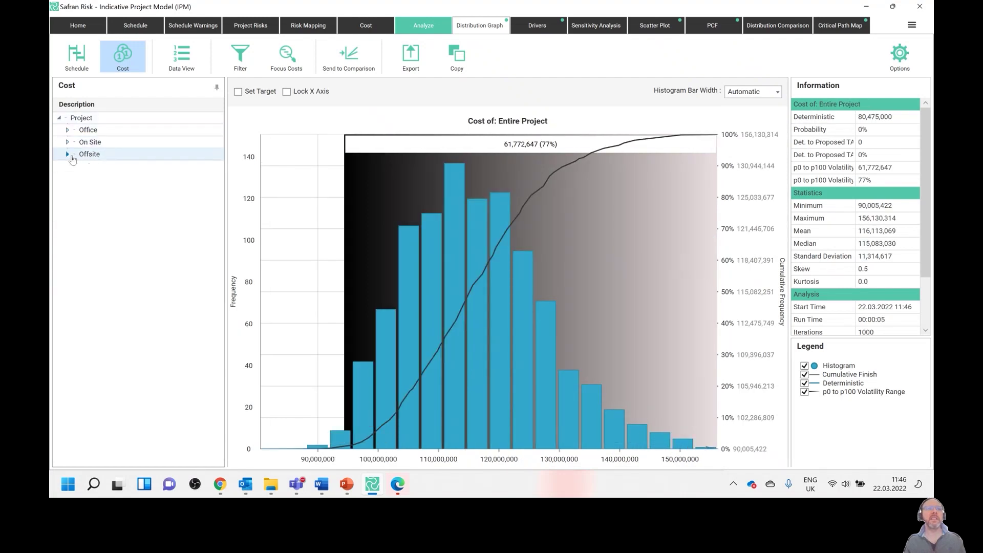
{"action": "key", "text": "Down"}
{"action": "key", "text": "Down"}
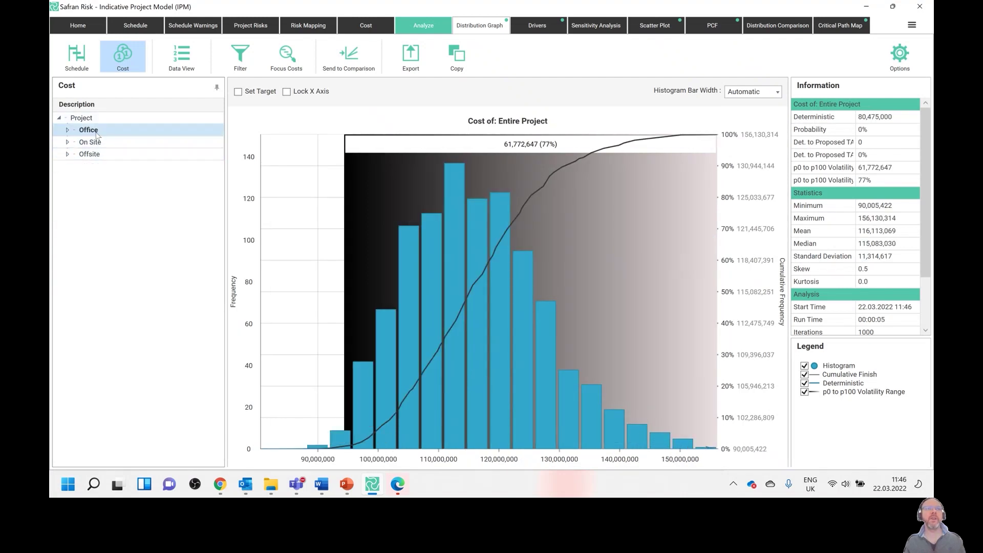
{"action": "key", "text": "Down"}
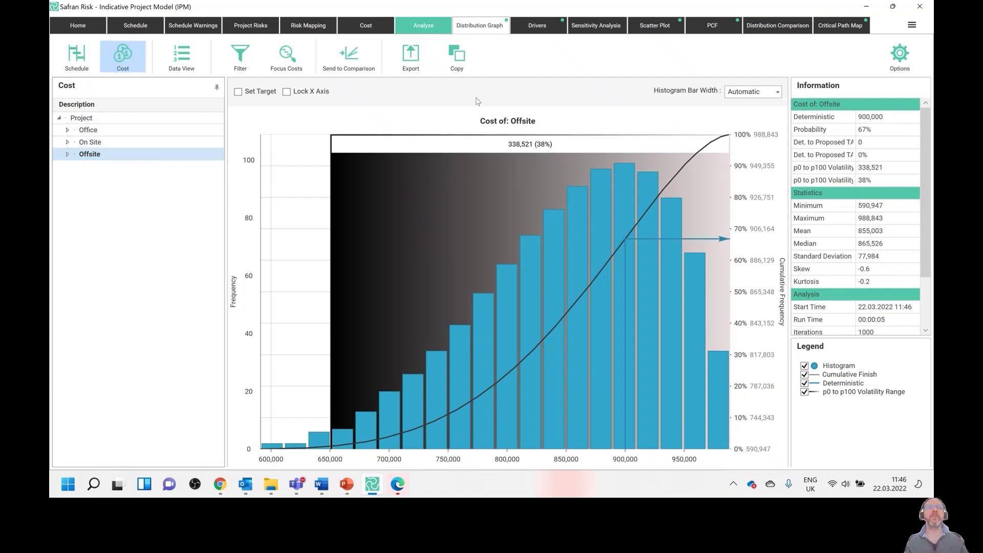
{"action": "left_click", "coordinate": [377, 31]}
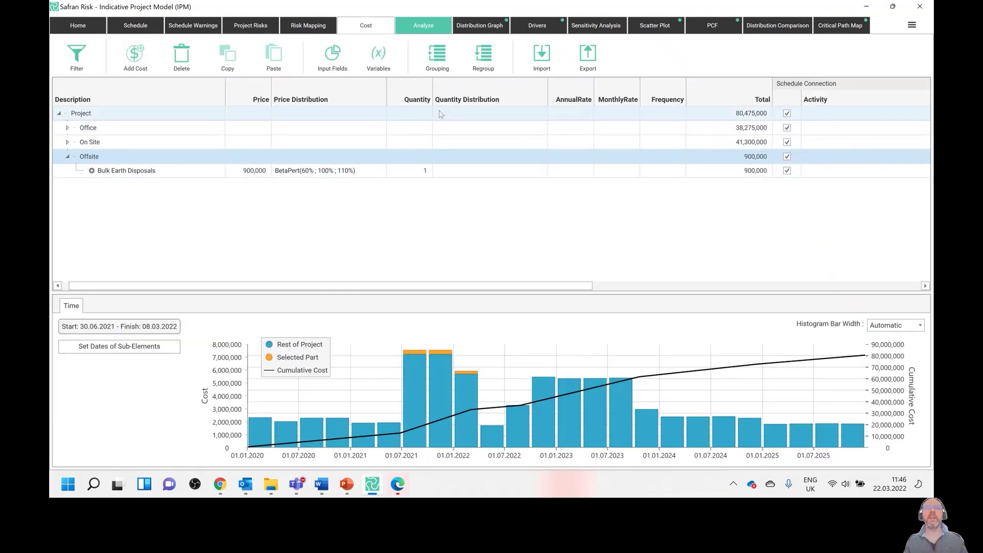
Regroup the cost items by the OBS - Organisation outline
{"action": "left_click", "coordinate": [437, 55]}
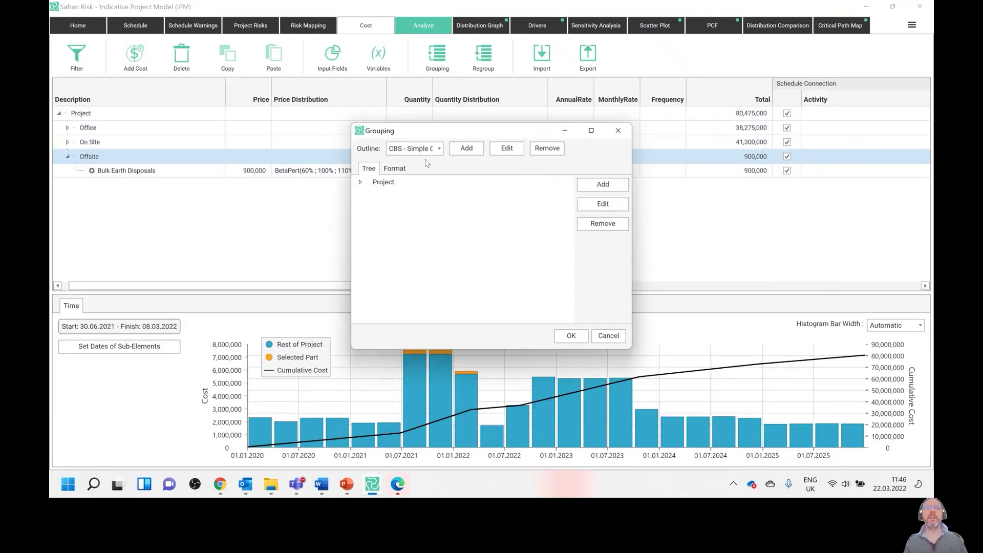
{"action": "left_click", "coordinate": [440, 149]}
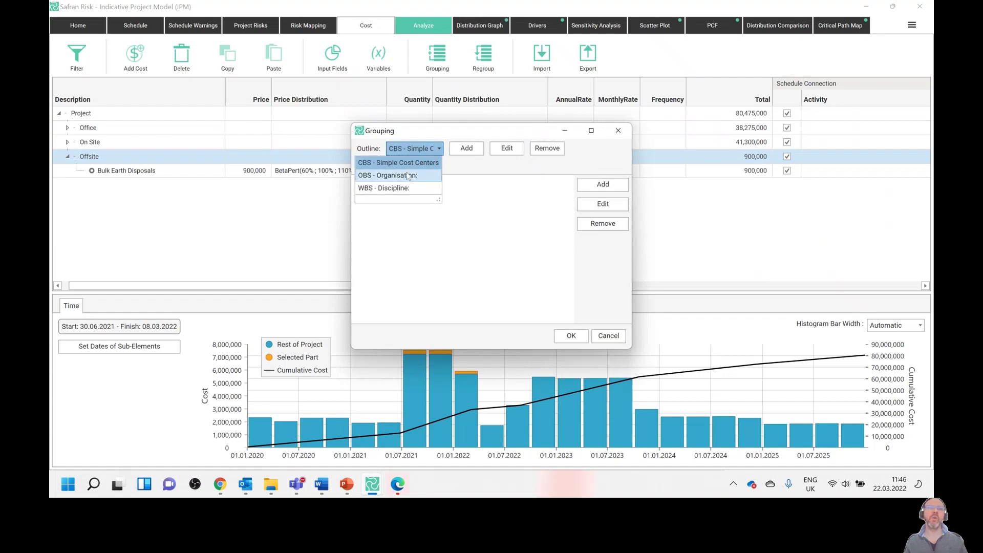
{"action": "left_click", "coordinate": [409, 176]}
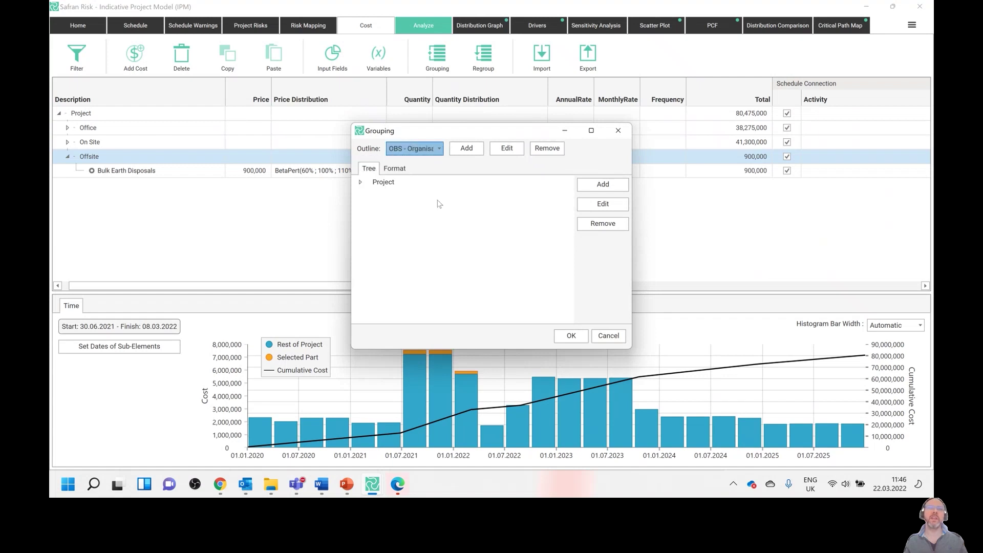
{"action": "left_click", "coordinate": [571, 336]}
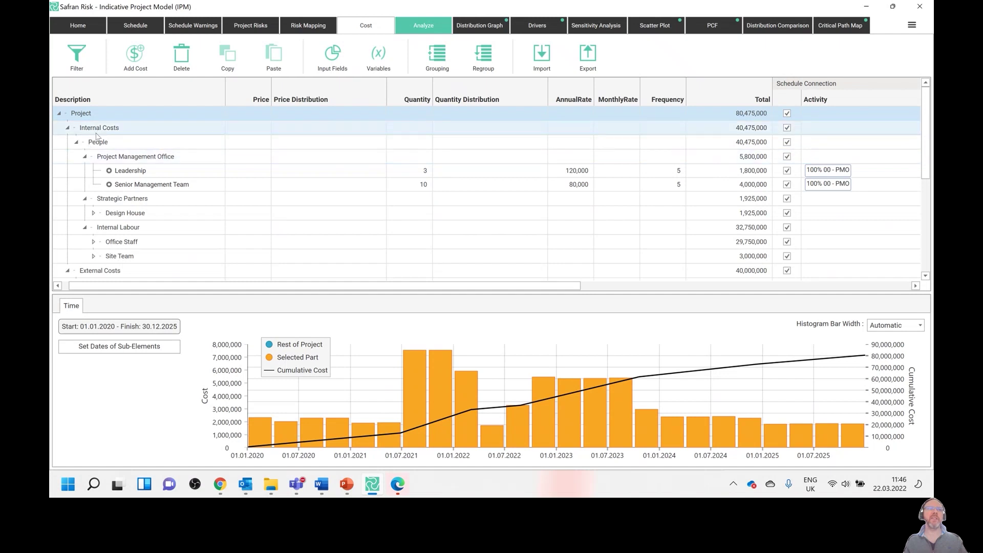
Compare the cost-over-time shares of Internal Costs and External Costs
{"action": "left_click", "coordinate": [96, 132]}
{"action": "left_click", "coordinate": [76, 142]}
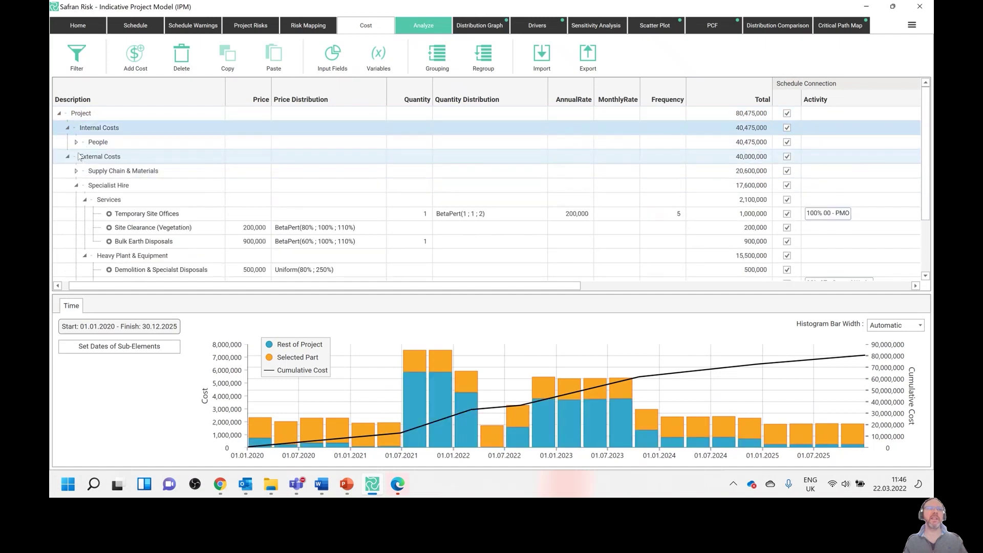
{"action": "left_click", "coordinate": [76, 185]}
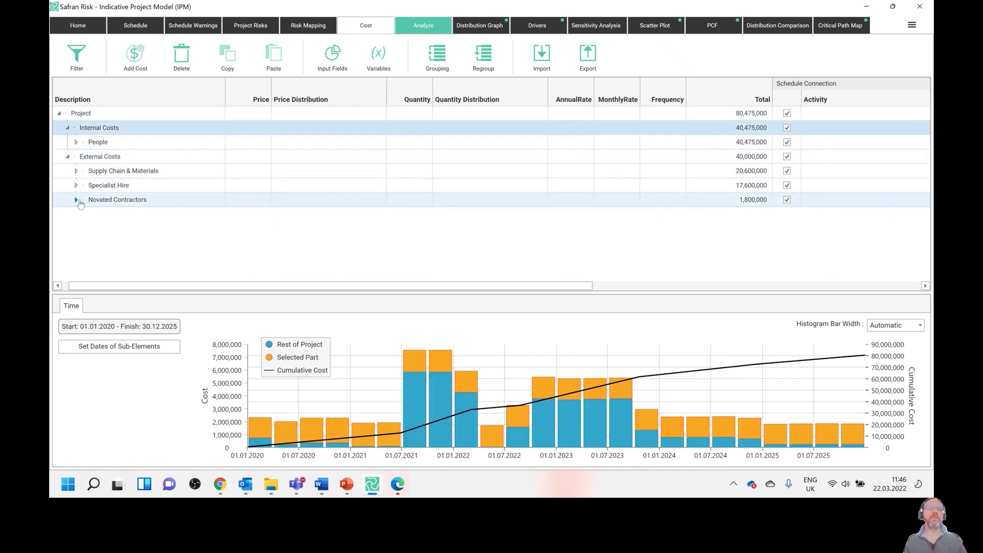
{"action": "left_click", "coordinate": [68, 157]}
{"action": "left_click", "coordinate": [68, 129]}
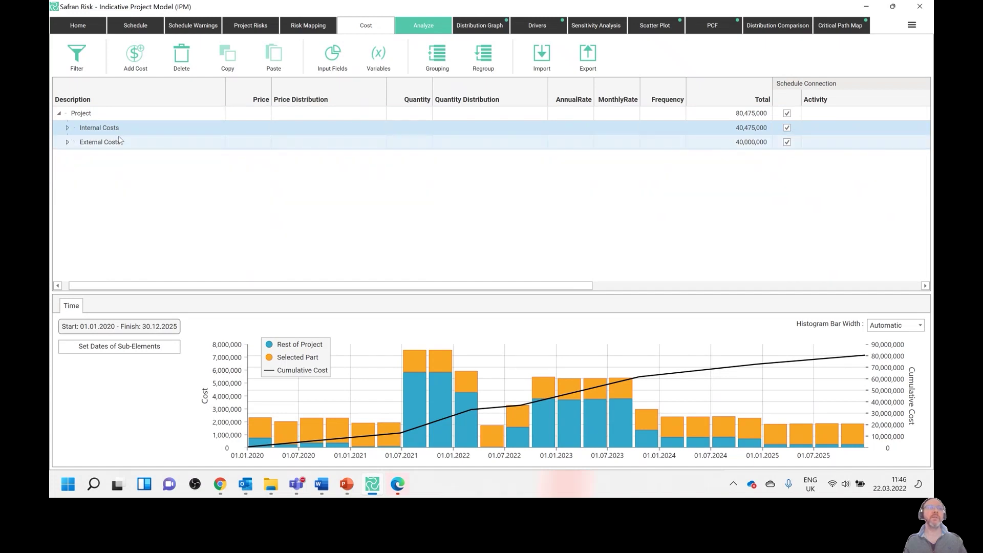
{"action": "left_click", "coordinate": [114, 143]}
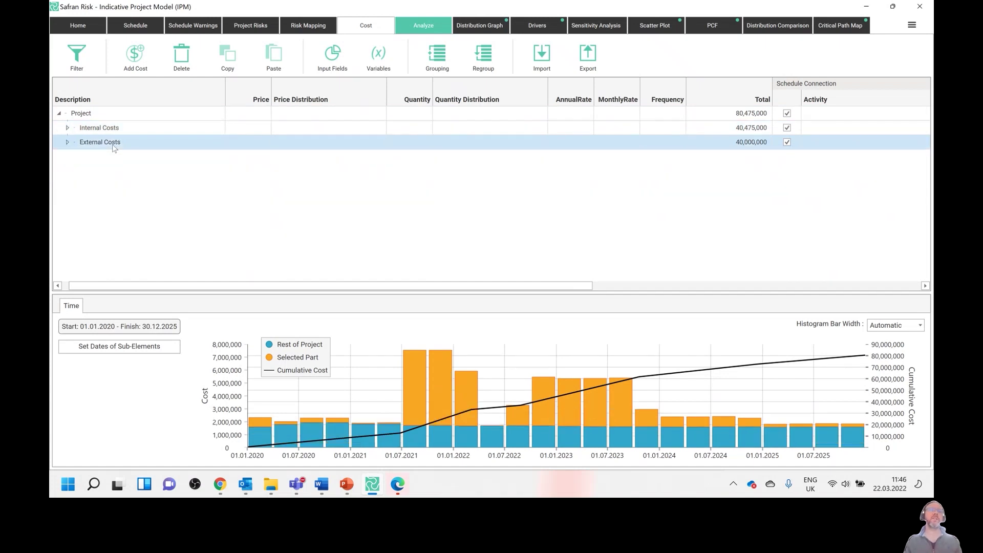
{"action": "left_click", "coordinate": [71, 129]}
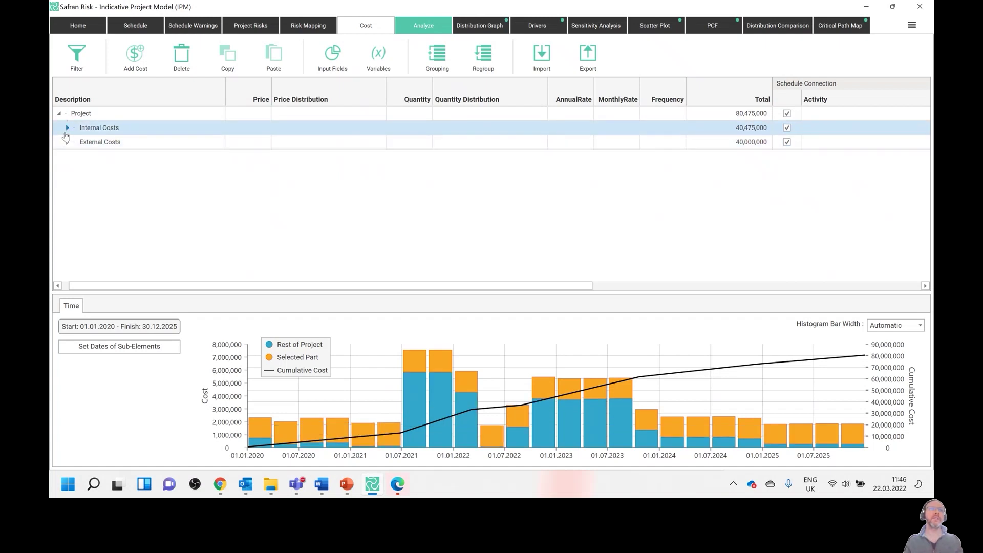
Chart People, Strategic Partners and Internal Labour, expanding Internal Labour into Office Staff and Site Team
{"action": "left_click", "coordinate": [67, 128]}
{"action": "left_click", "coordinate": [88, 146]}
{"action": "left_click", "coordinate": [76, 142]}
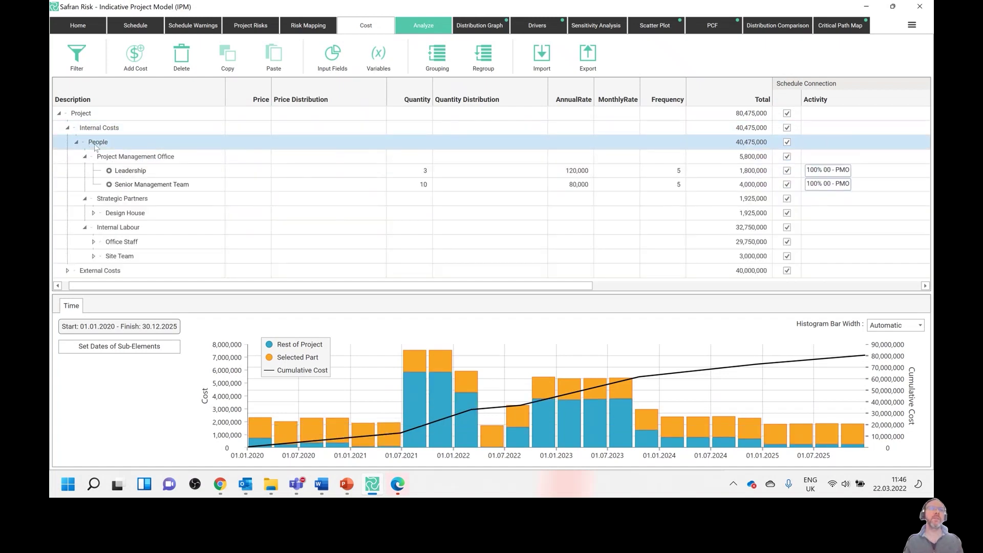
{"action": "left_click", "coordinate": [84, 156]}
{"action": "left_click", "coordinate": [86, 172]}
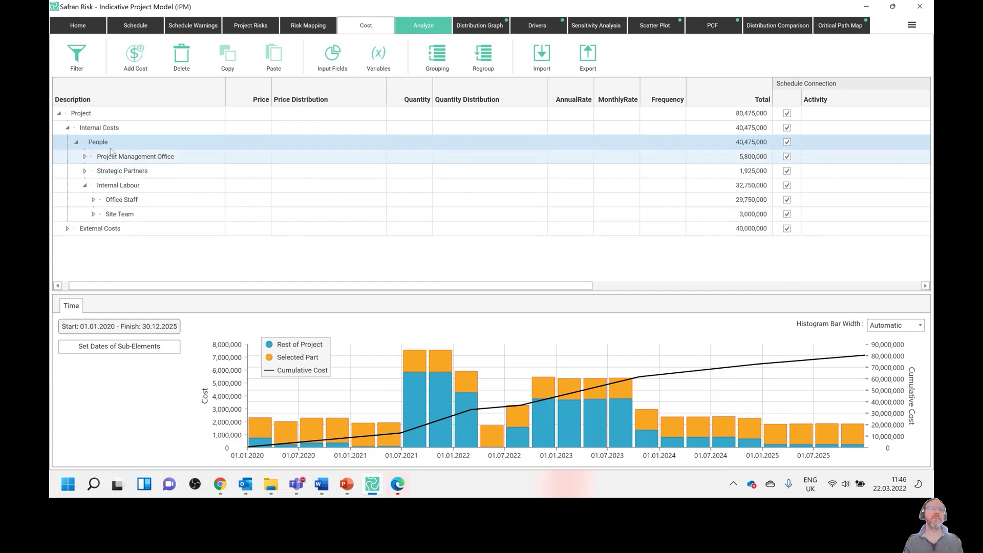
{"action": "left_click", "coordinate": [99, 172]}
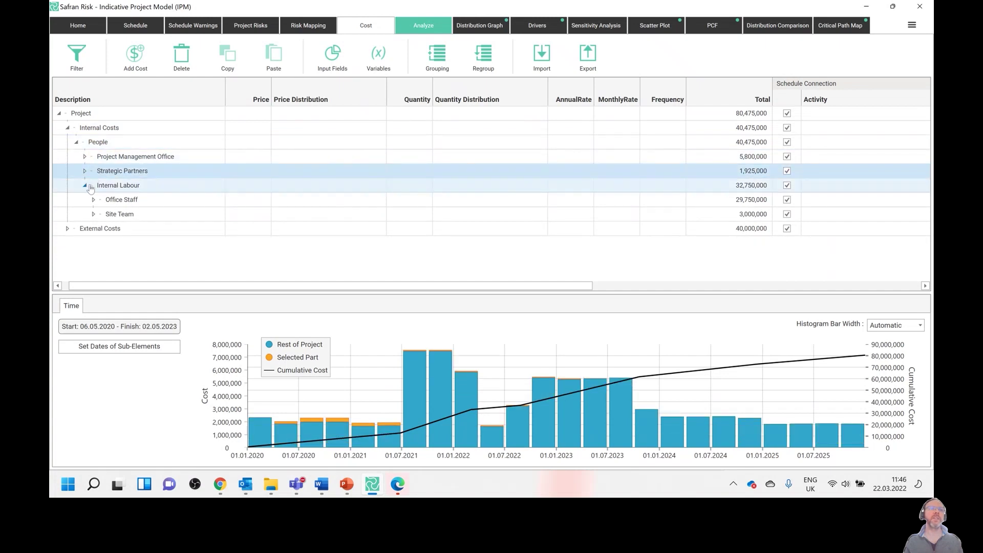
{"action": "left_click", "coordinate": [86, 186]}
{"action": "left_click", "coordinate": [123, 189]}
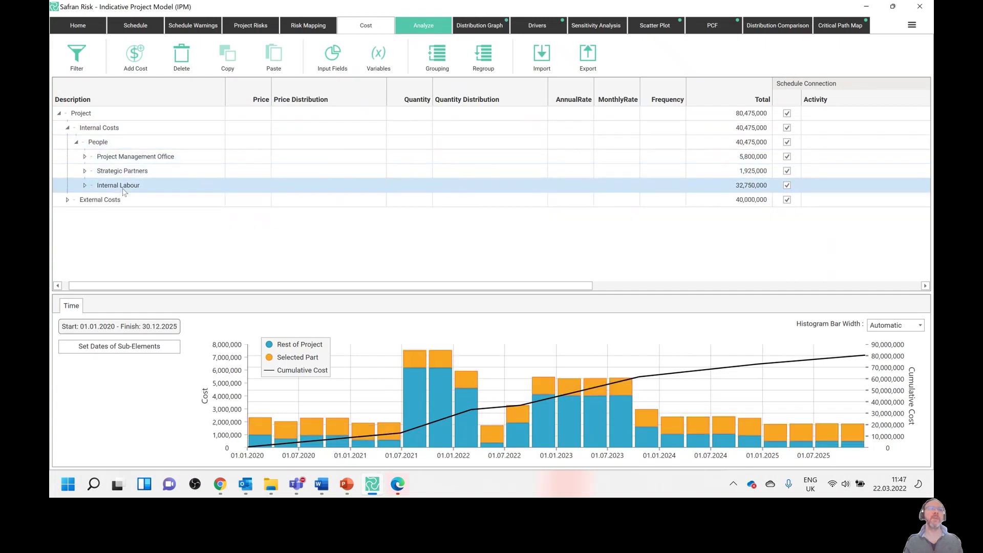
{"action": "left_click", "coordinate": [85, 185]}
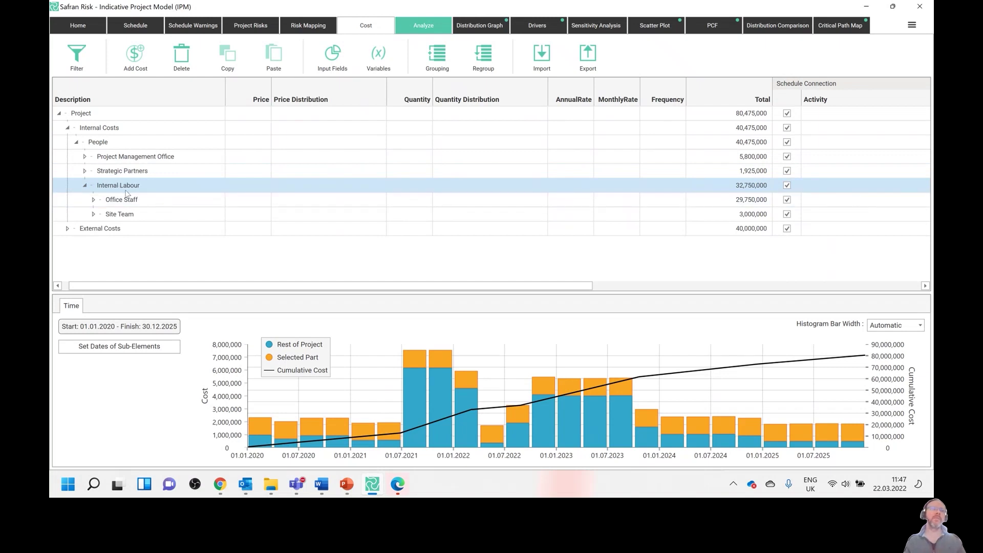
{"action": "left_click", "coordinate": [76, 142]}
Chart External Costs groups: Supply Chain & Materials, Services, Novated Contractors and Testing & Commissioning Team
{"action": "left_click", "coordinate": [67, 157]}
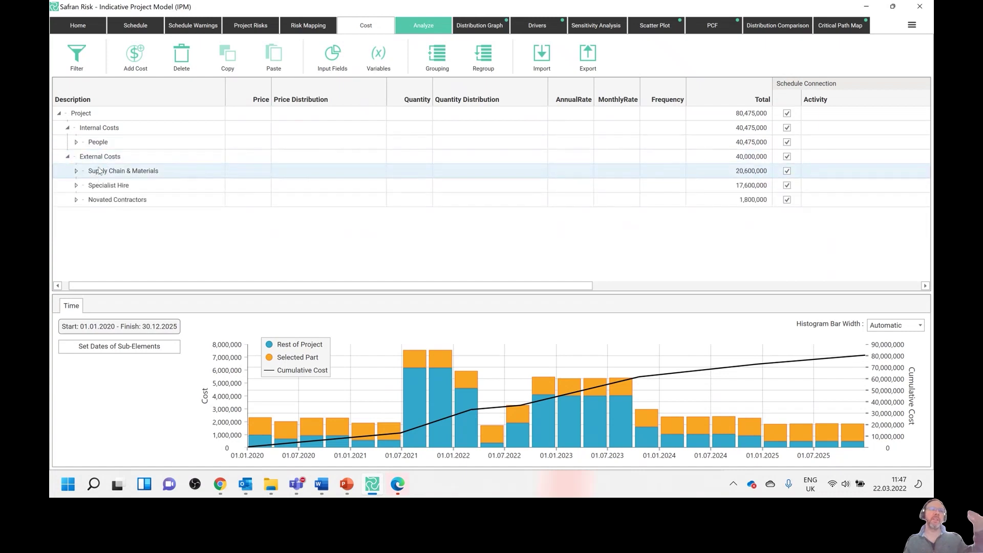
{"action": "left_click", "coordinate": [104, 172]}
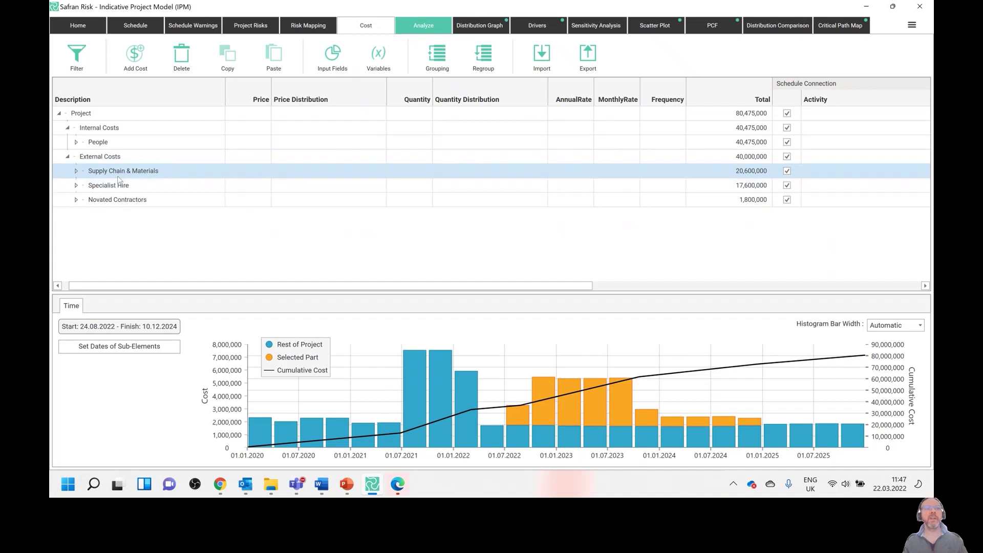
{"action": "left_click", "coordinate": [76, 185]}
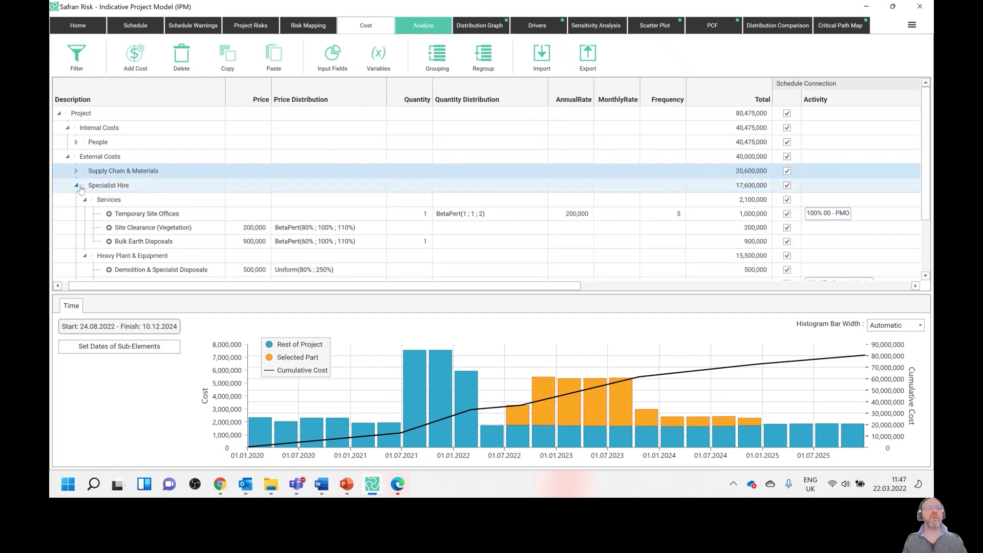
{"action": "left_click", "coordinate": [121, 201]}
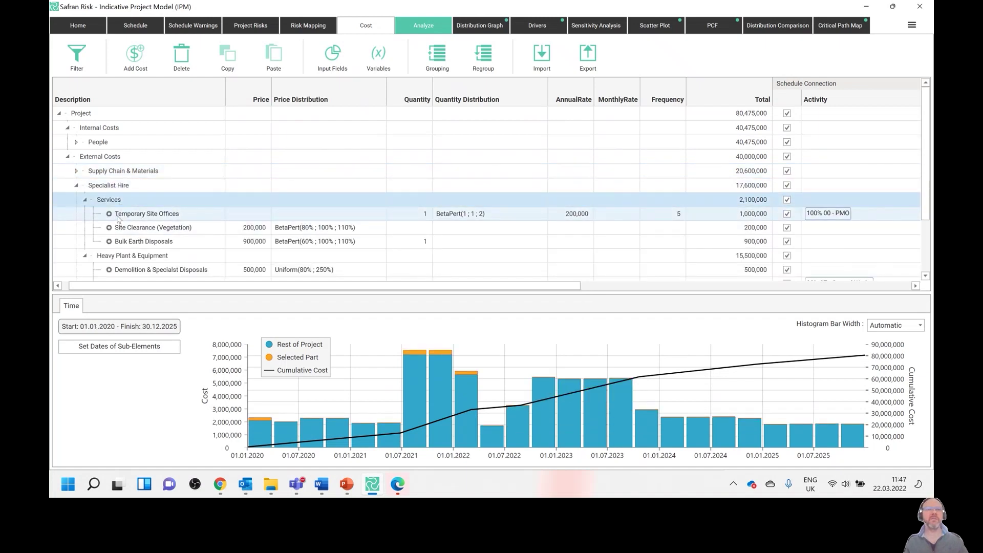
{"action": "left_click", "coordinate": [85, 200]}
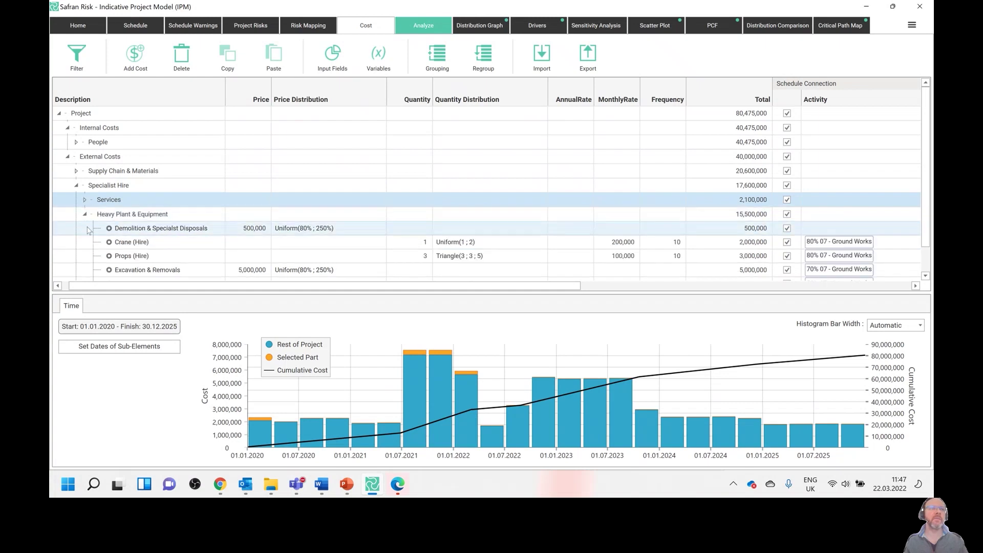
{"action": "left_click", "coordinate": [85, 214]}
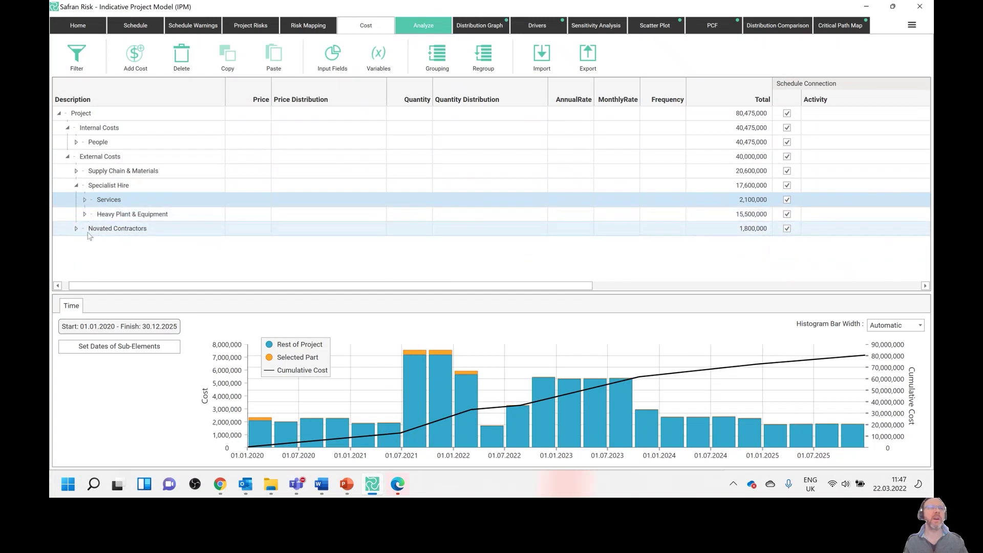
{"action": "left_click", "coordinate": [76, 185]}
{"action": "left_click", "coordinate": [105, 201]}
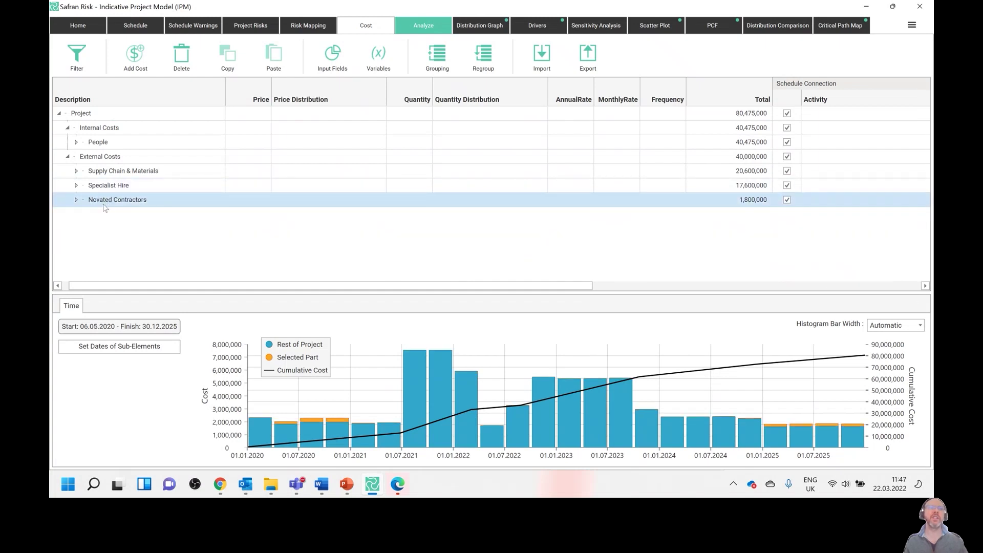
{"action": "left_click", "coordinate": [75, 200]}
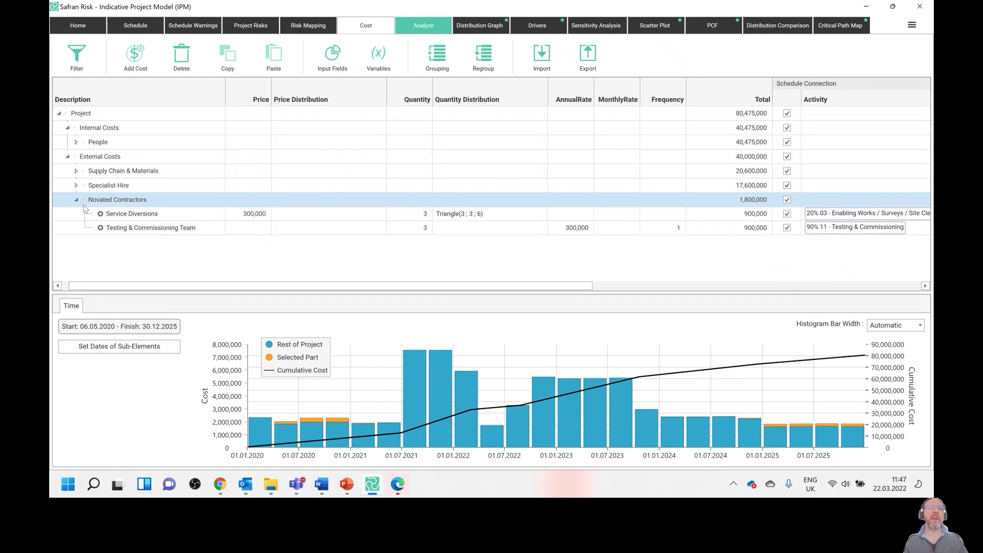
{"action": "left_click", "coordinate": [132, 226]}
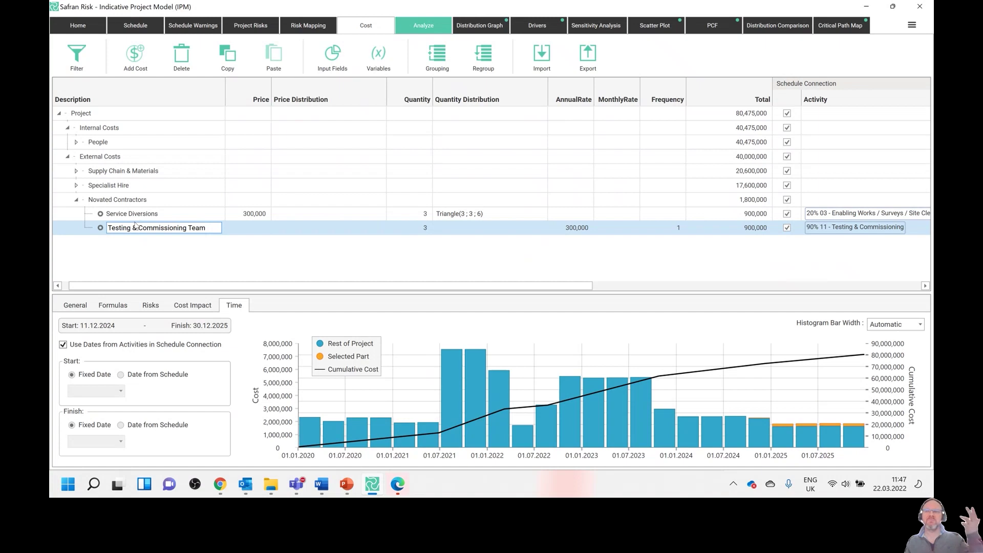
{"action": "left_click", "coordinate": [76, 199]}
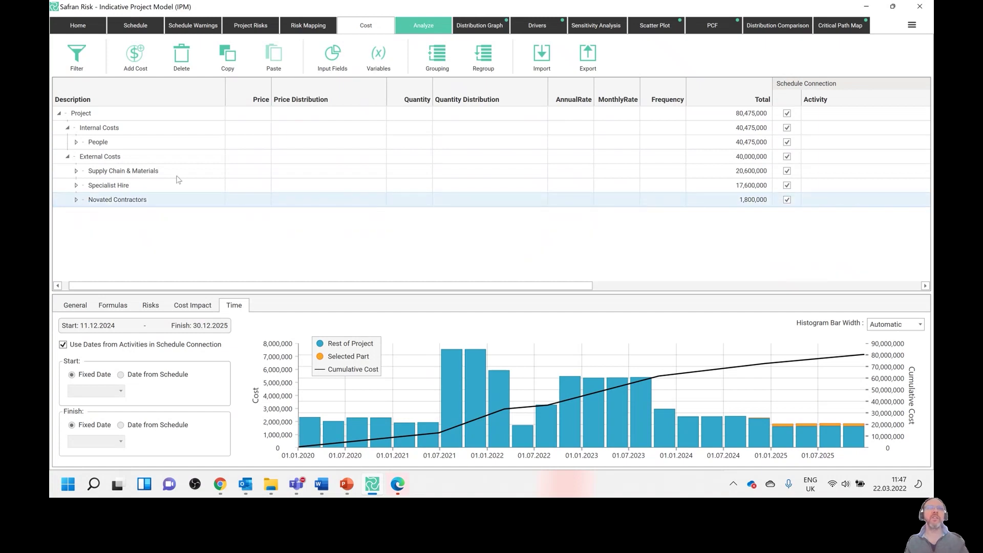
Regroup the cost items by the WBS - Discipline outline
{"action": "left_click", "coordinate": [431, 57]}
{"action": "left_click", "coordinate": [361, 183]}
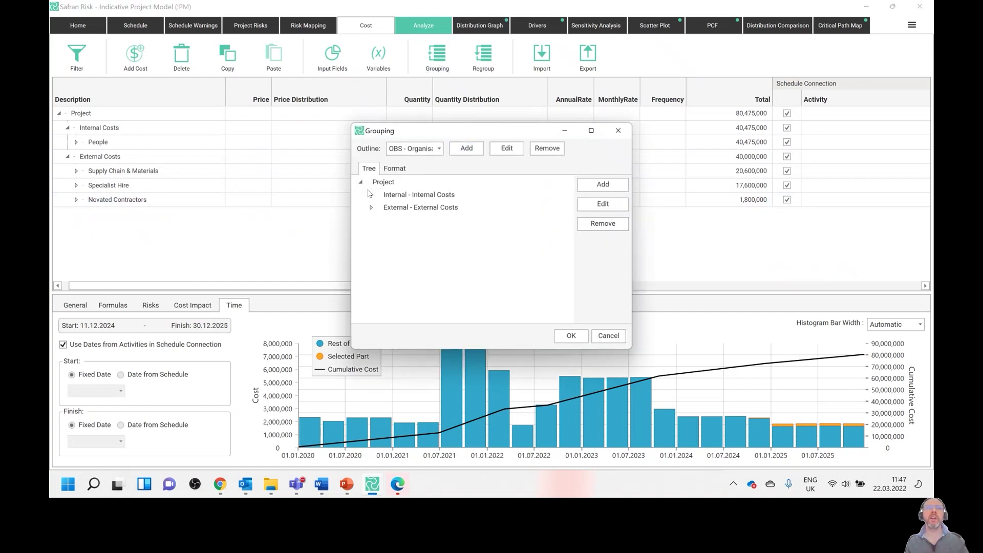
{"action": "left_click", "coordinate": [438, 149]}
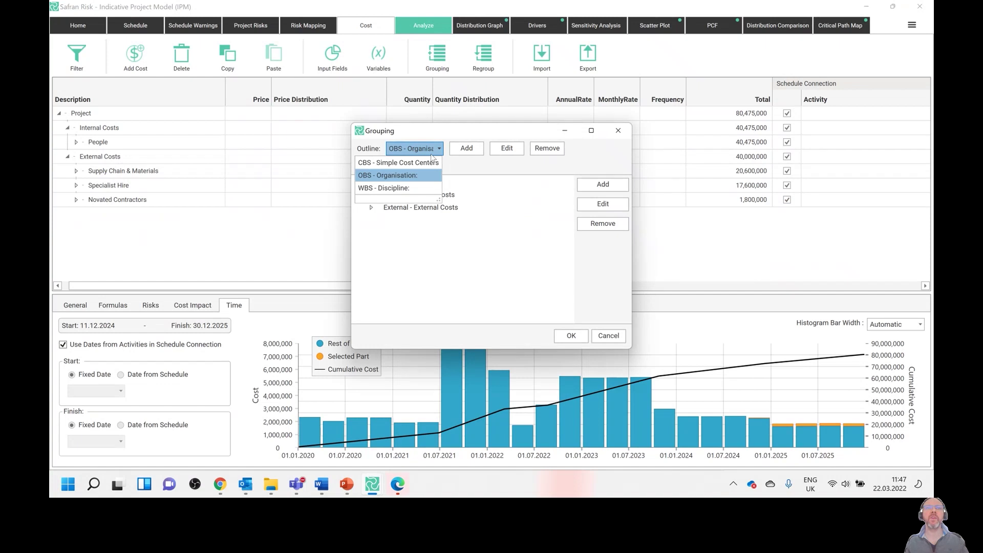
{"action": "left_click", "coordinate": [383, 188]}
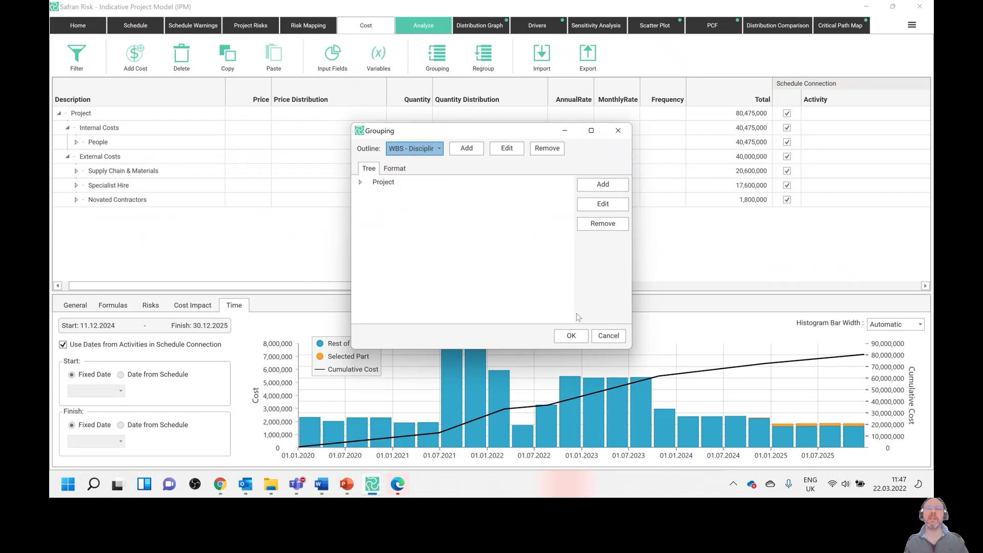
{"action": "left_click", "coordinate": [571, 335]}
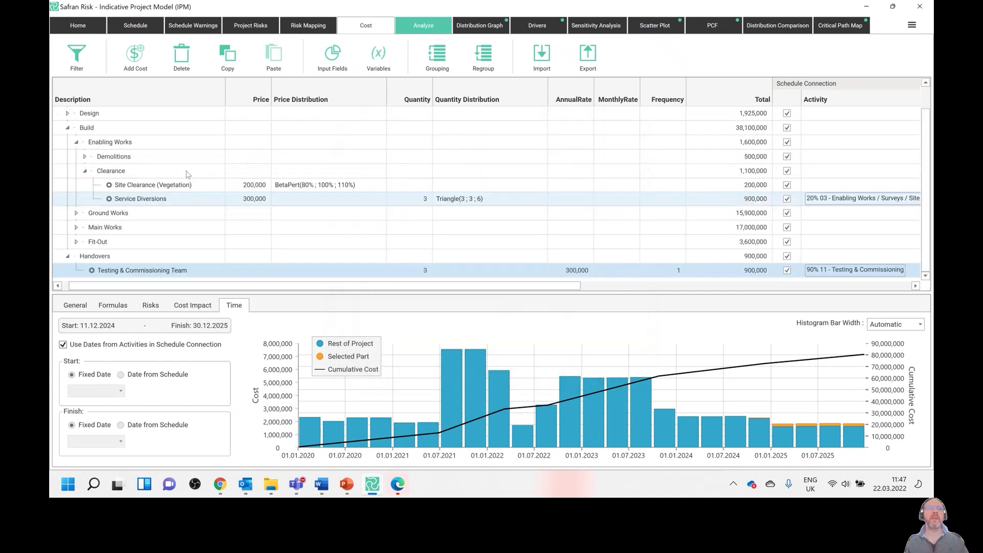
Chart the cost-over-time shares of Management, Design, Build and Handovers
{"action": "left_click", "coordinate": [68, 129]}
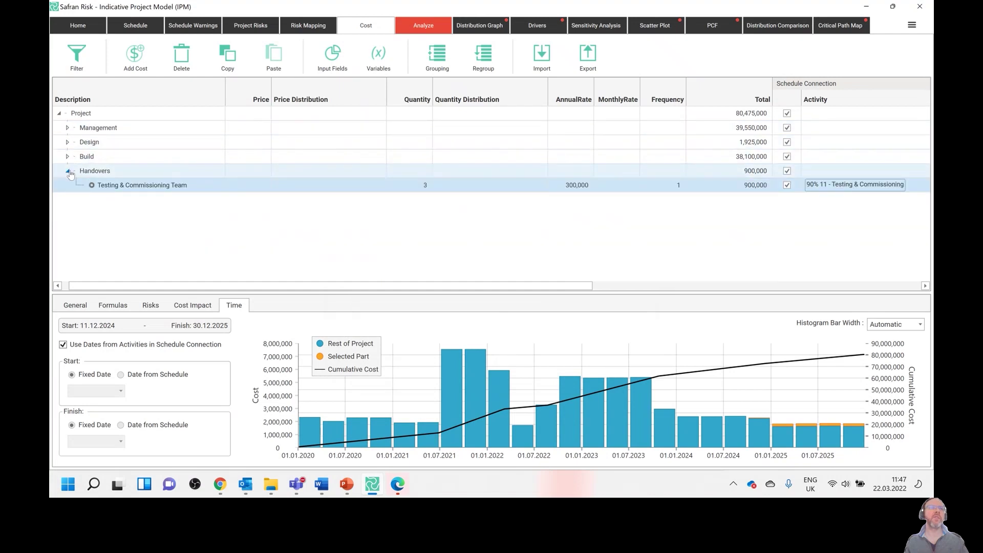
{"action": "left_click", "coordinate": [69, 173]}
{"action": "left_click", "coordinate": [99, 129]}
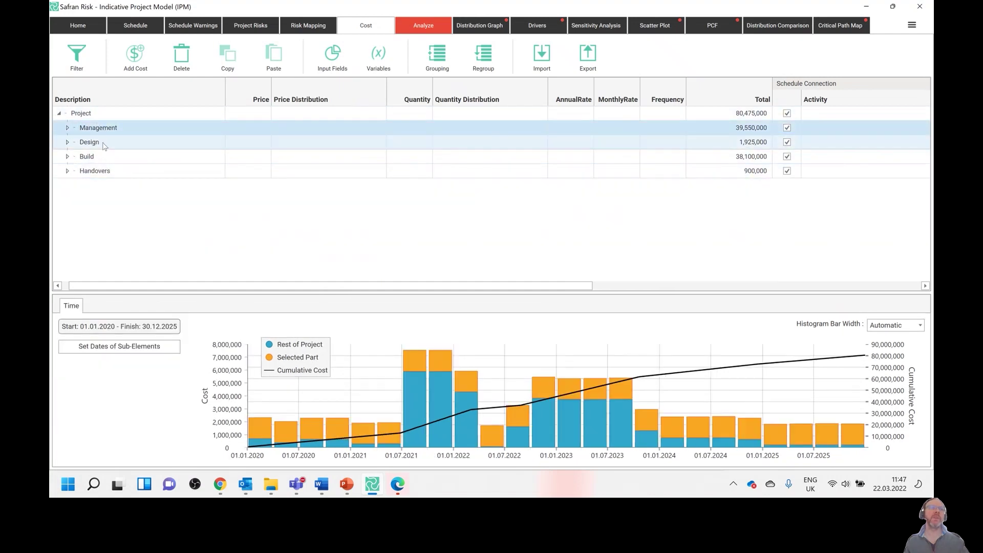
{"action": "left_click", "coordinate": [104, 146]}
{"action": "left_click", "coordinate": [104, 158]}
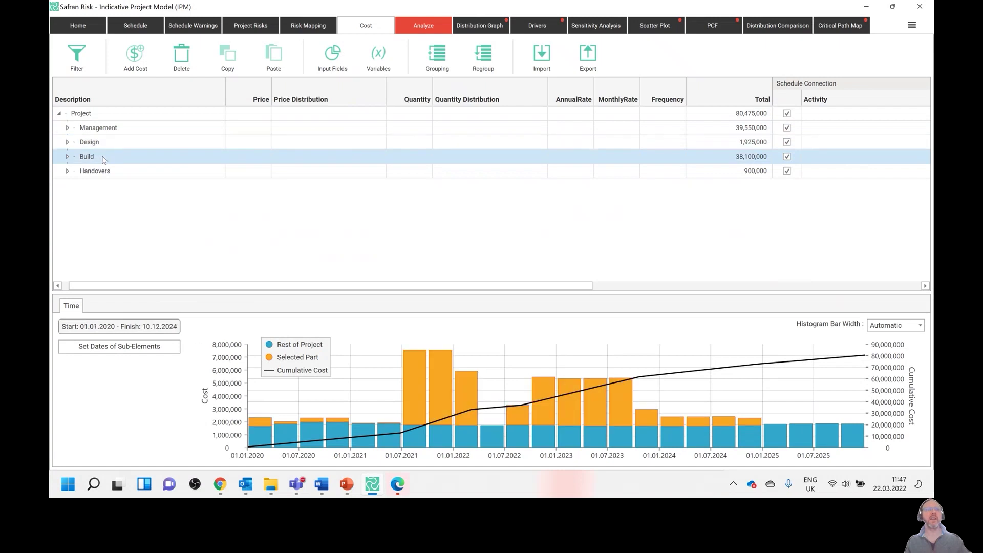
{"action": "left_click", "coordinate": [105, 173]}
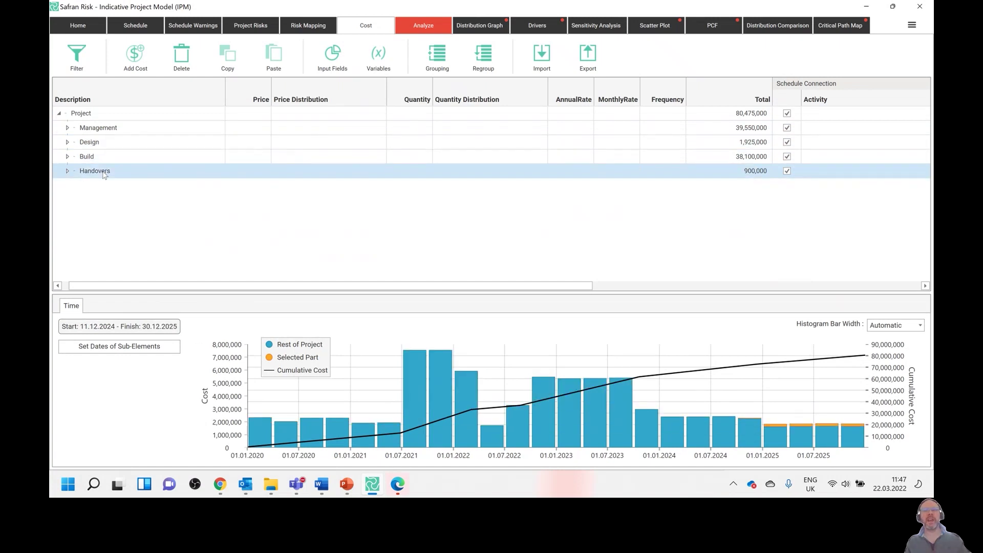
Expand Handovers, Build and Design, and chart Scheme Design (All) and Detailed Design (MW + FO)
{"action": "left_click", "coordinate": [65, 171]}
{"action": "left_click", "coordinate": [67, 156]}
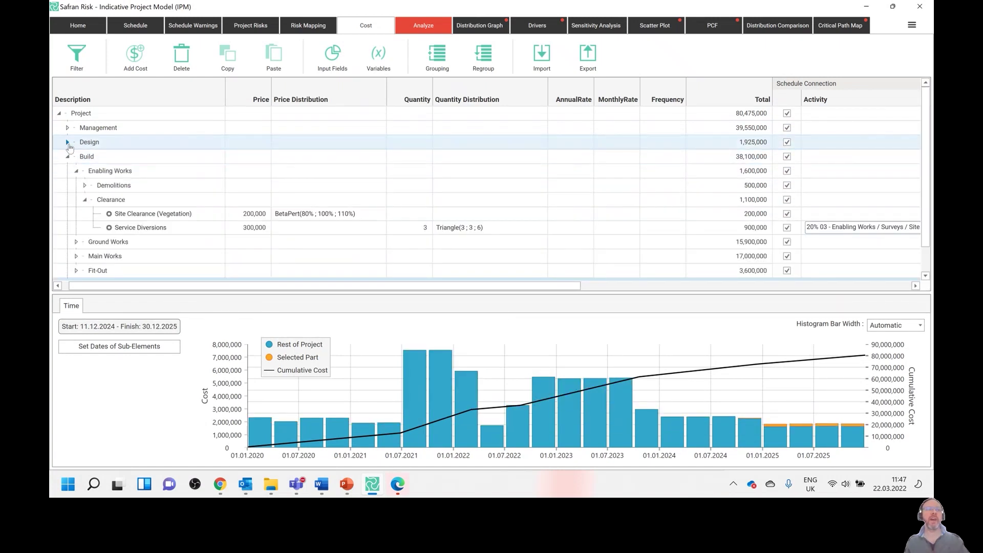
{"action": "left_click", "coordinate": [67, 143]}
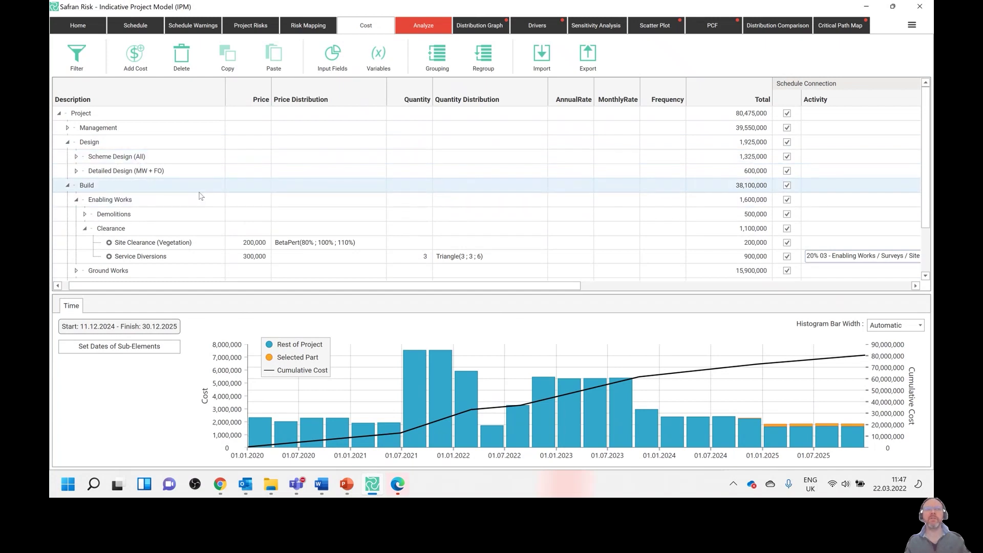
{"action": "left_click", "coordinate": [125, 162]}
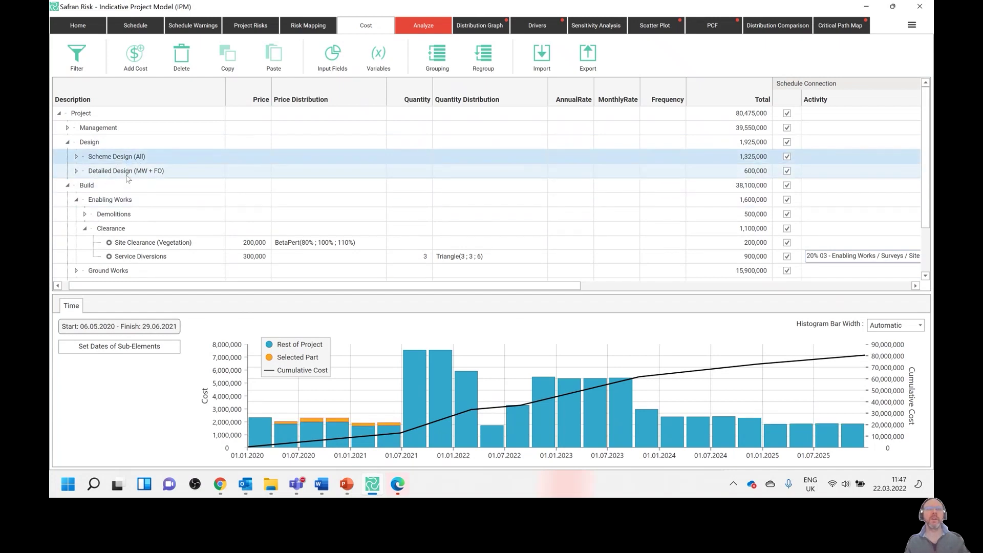
{"action": "left_click", "coordinate": [127, 175]}
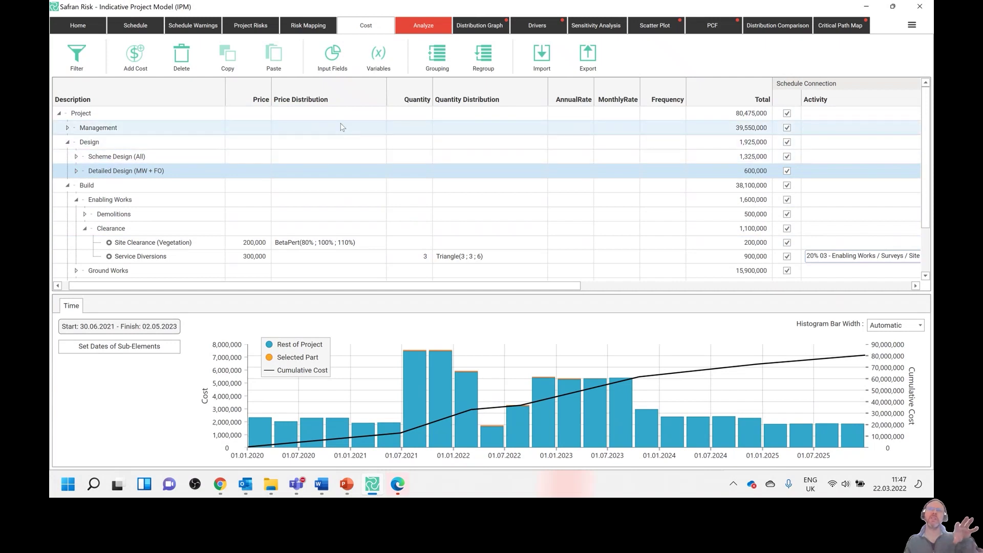
{"action": "left_click", "coordinate": [487, 32]}
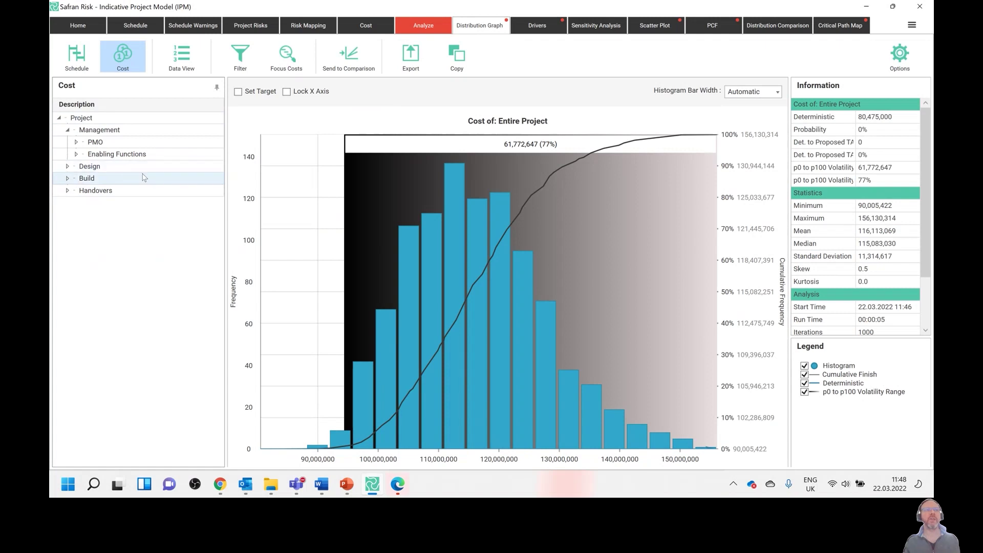
Show the simulated cost distributions for PMO, Design and Enabling Functions, ending on Design
{"action": "left_click", "coordinate": [100, 142]}
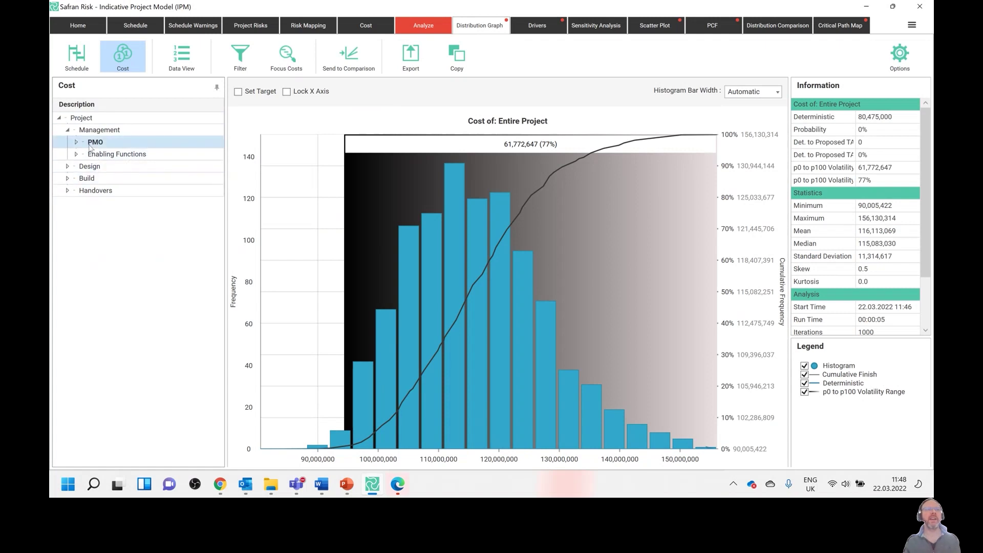
{"action": "left_click", "coordinate": [105, 166]}
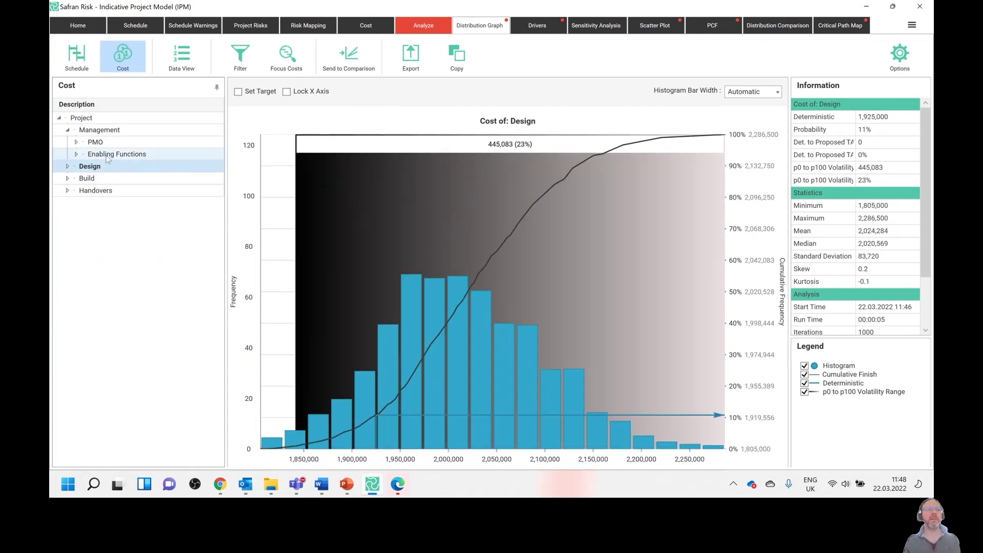
{"action": "left_click", "coordinate": [105, 154]}
{"action": "left_click", "coordinate": [103, 166]}
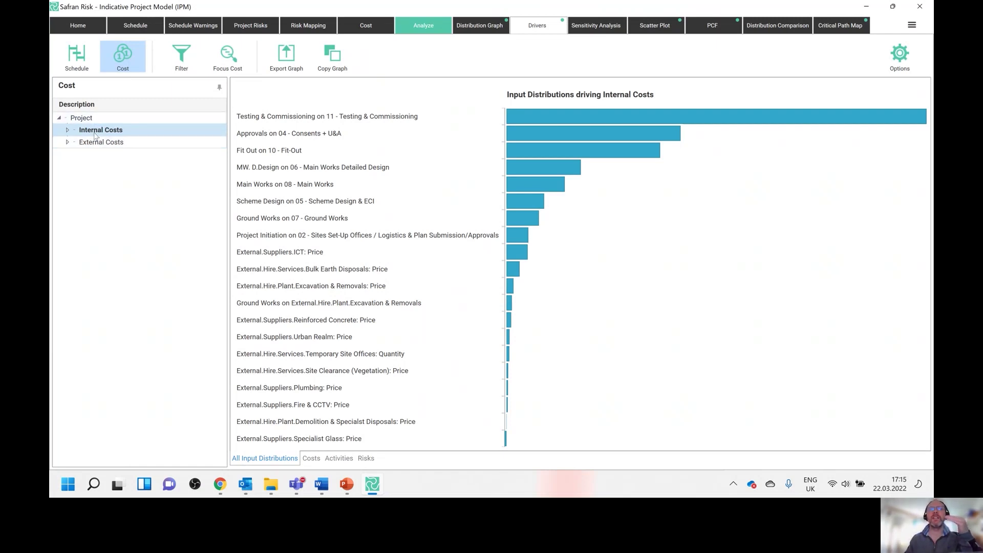
Show External Costs' drivers and expand External Costs and Internal Costs into their sub-groups
{"action": "left_click", "coordinate": [95, 144]}
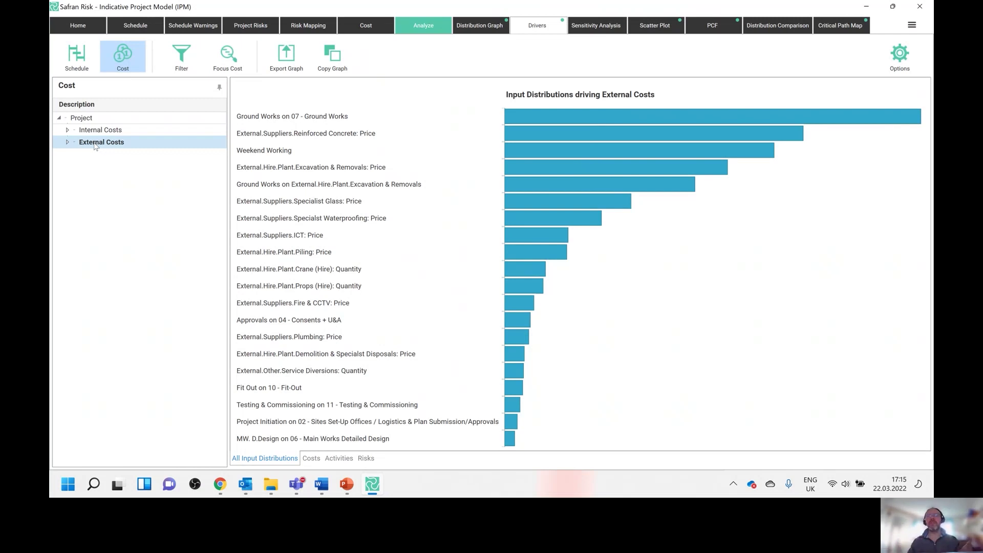
{"action": "left_click", "coordinate": [67, 144]}
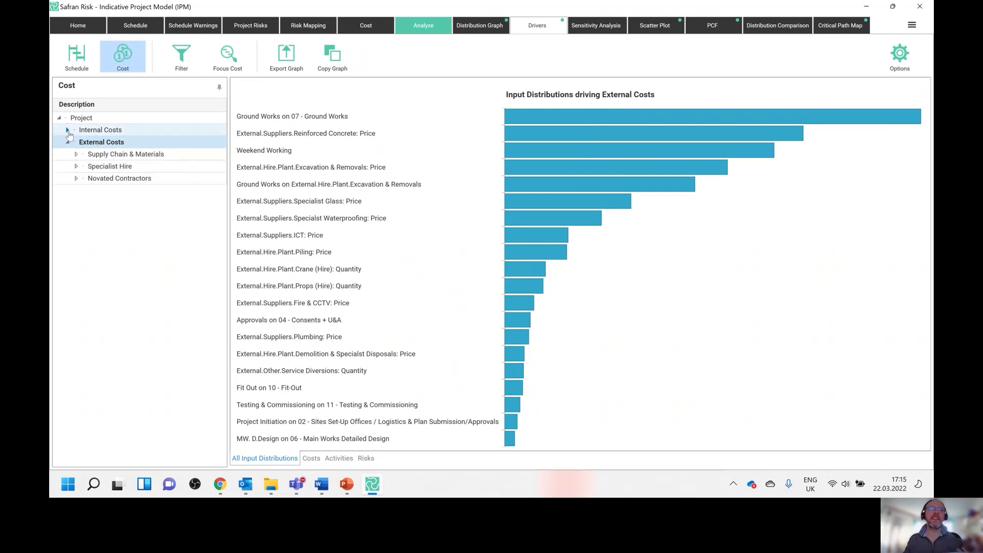
{"action": "left_click", "coordinate": [67, 130]}
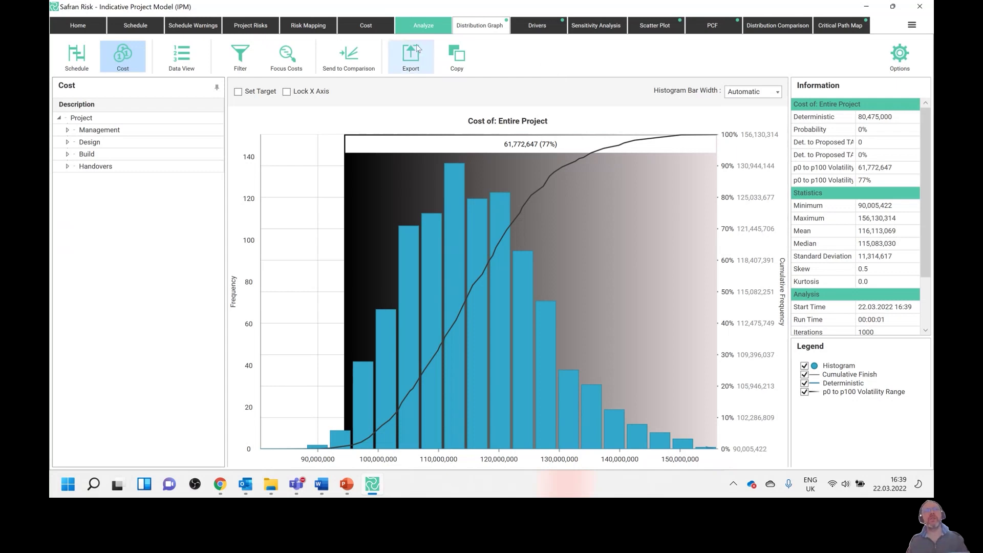
Drill into Design > Scheme Design (All) and show Scheme Designers (Fit-Out)'s 06.05.2020–29.06.2021 timing
{"action": "left_click", "coordinate": [388, 29]}
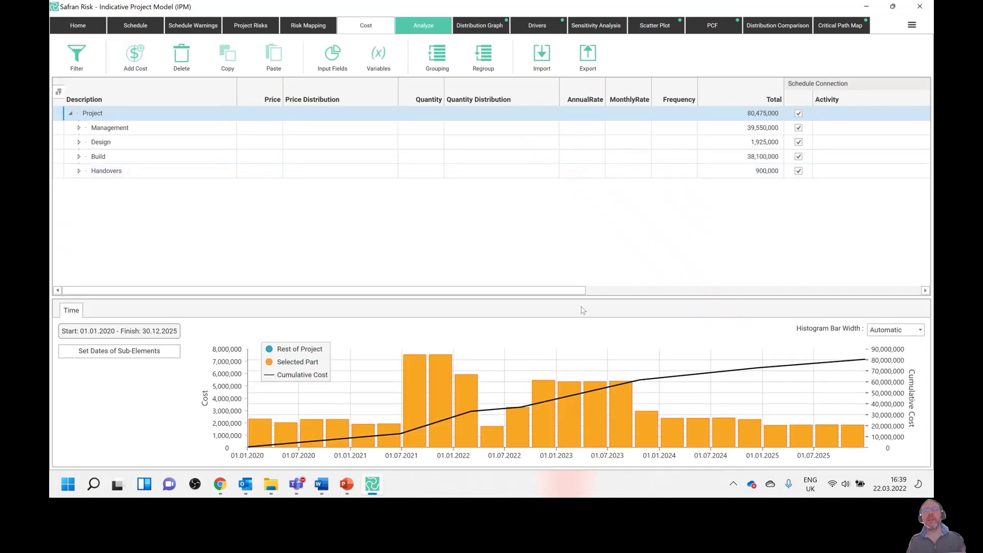
{"action": "left_click_drag", "start_coordinate": [564, 290], "coordinate": [752, 290]}
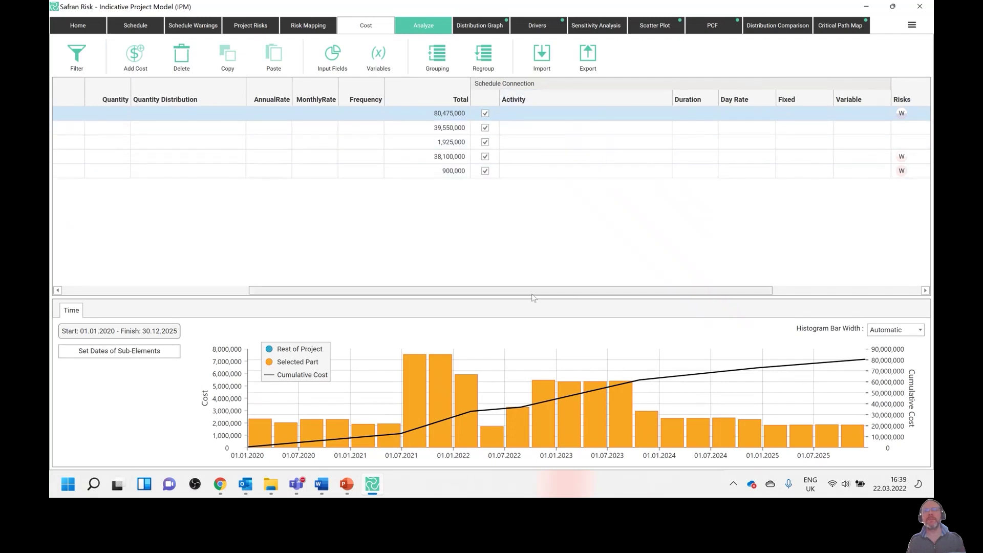
{"action": "left_click_drag", "start_coordinate": [533, 290], "coordinate": [345, 290]}
{"action": "left_click", "coordinate": [79, 142]}
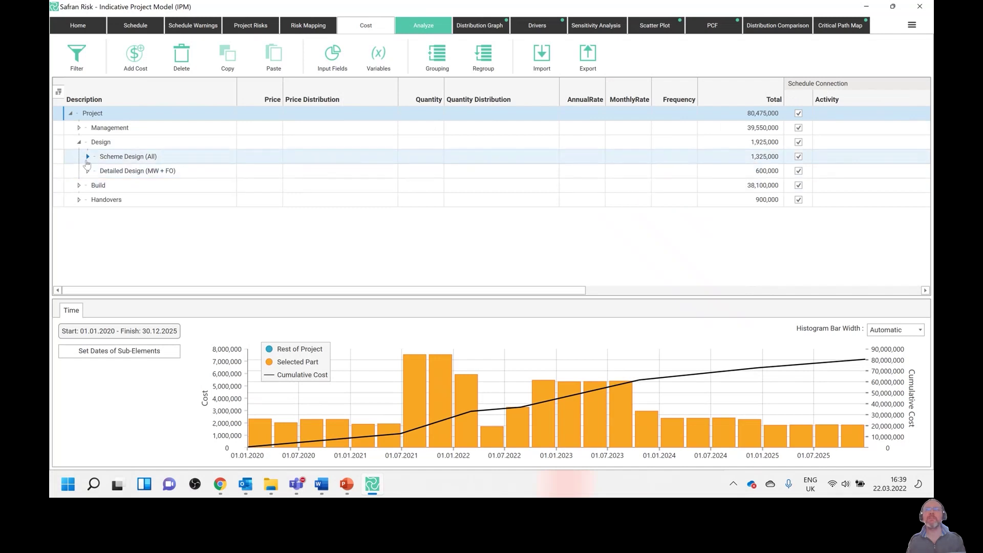
{"action": "left_click", "coordinate": [88, 156]}
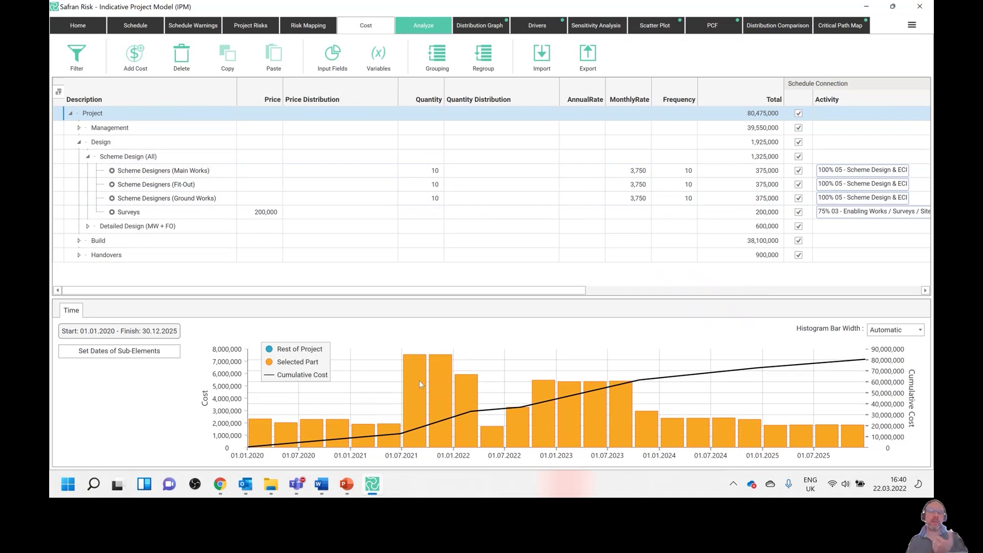
{"action": "double_click", "coordinate": [185, 184]}
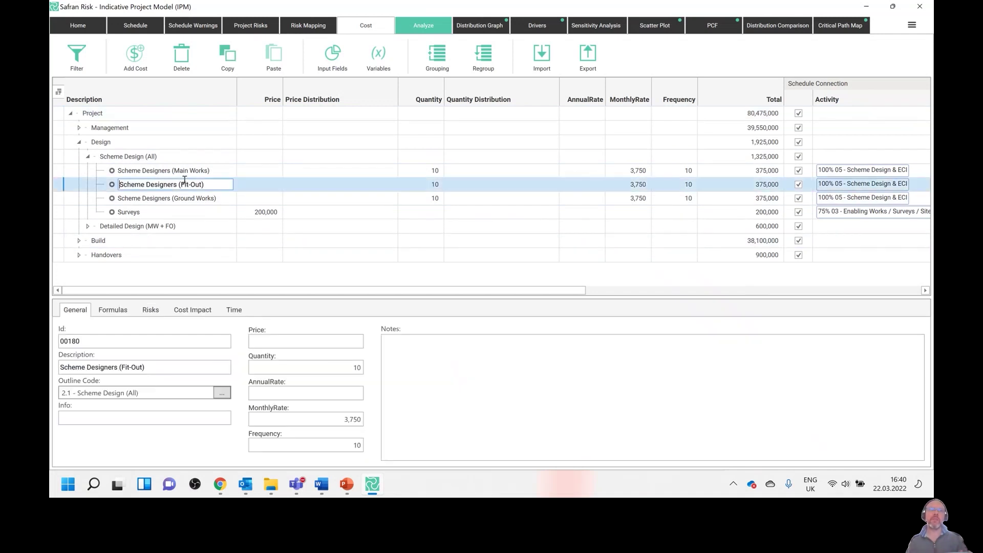
{"action": "left_click", "coordinate": [234, 310]}
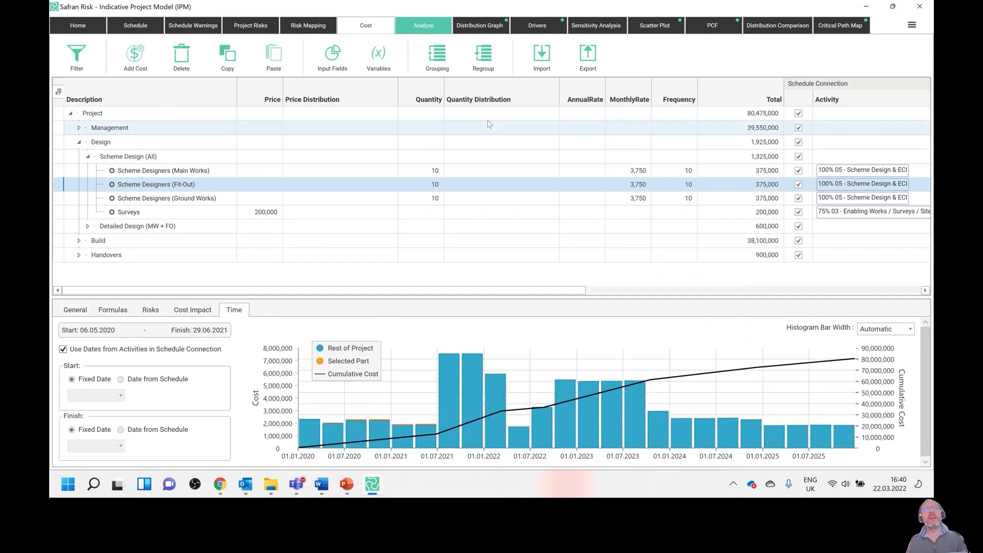
View the schedule's Gantt chart, then the whole project's cost histogram with mean 116,113,069
{"action": "left_click", "coordinate": [135, 27]}
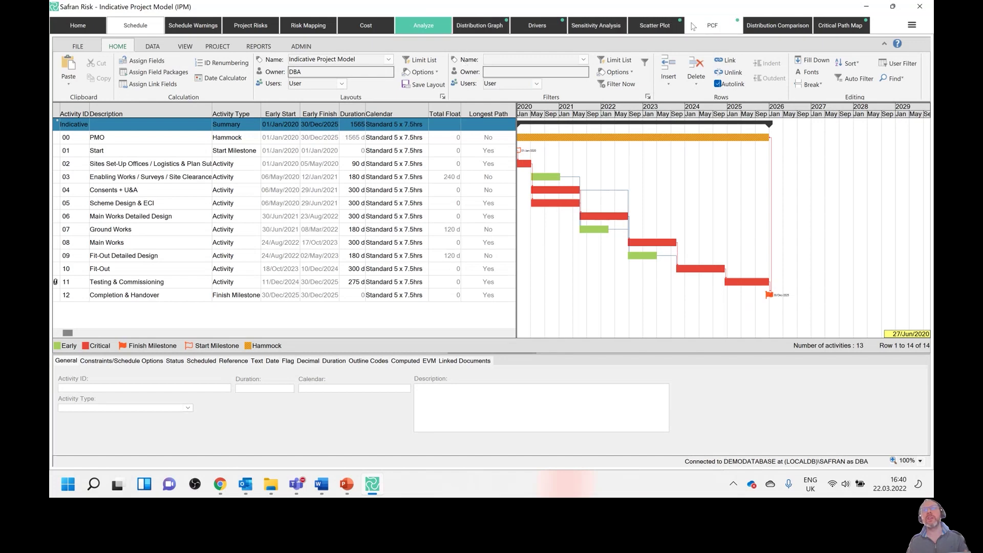
{"action": "left_click", "coordinate": [480, 25]}
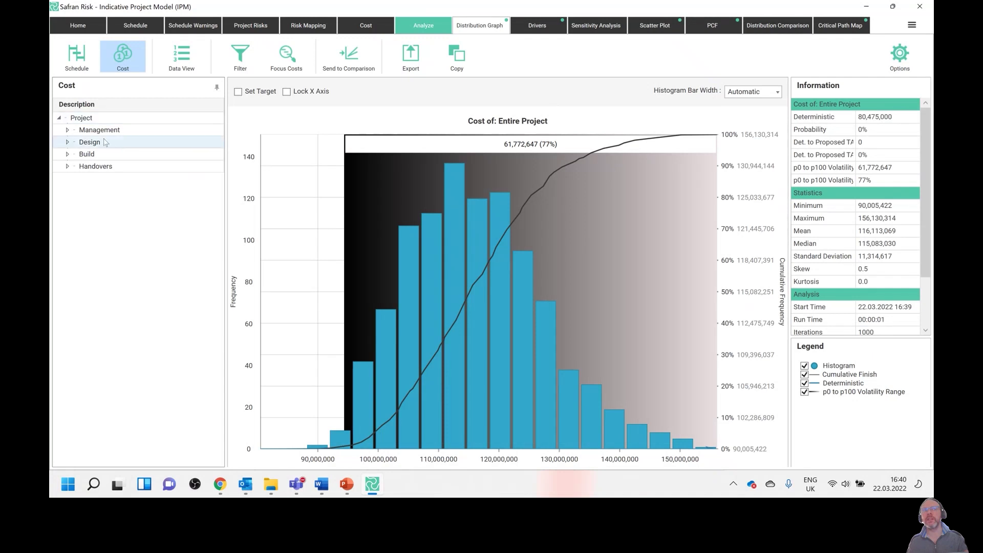
Plot Management's cash flow in the PCF chart, adding p80 Periodic beside Deterministic Periodic
{"action": "left_click", "coordinate": [712, 27]}
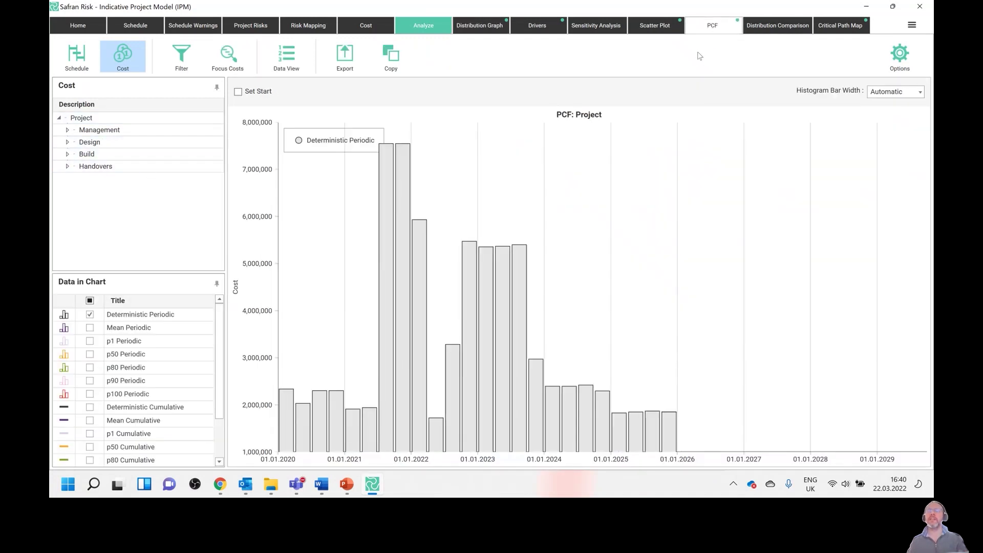
{"action": "left_click", "coordinate": [97, 131]}
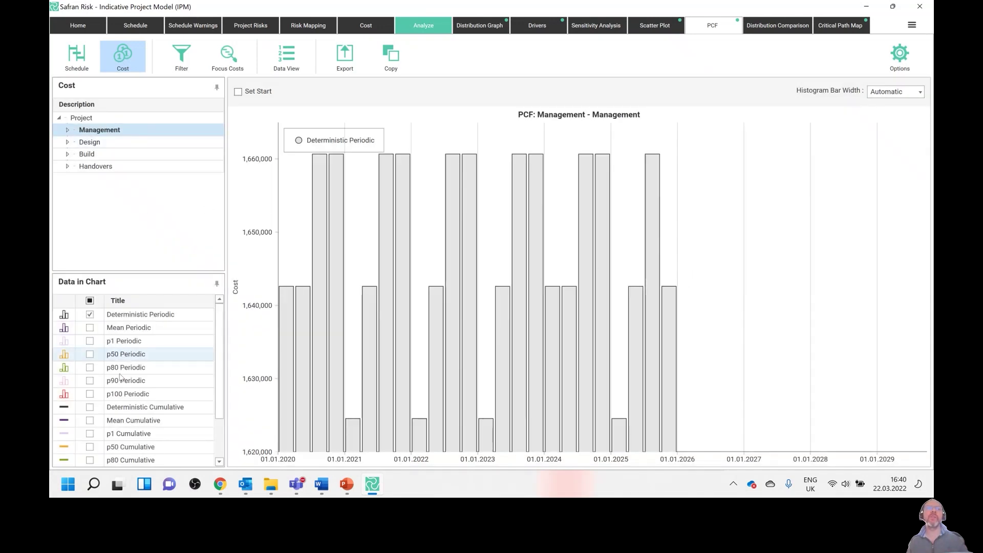
{"action": "left_click", "coordinate": [90, 368]}
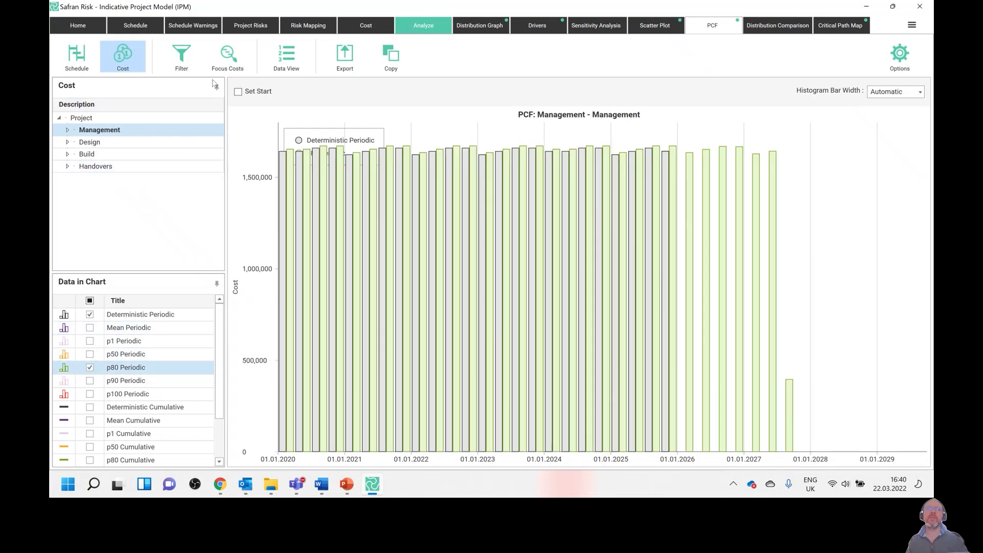
Regroup the cost items by OBS - Organisation and view the whole project's distribution histogram
{"action": "left_click", "coordinate": [364, 26]}
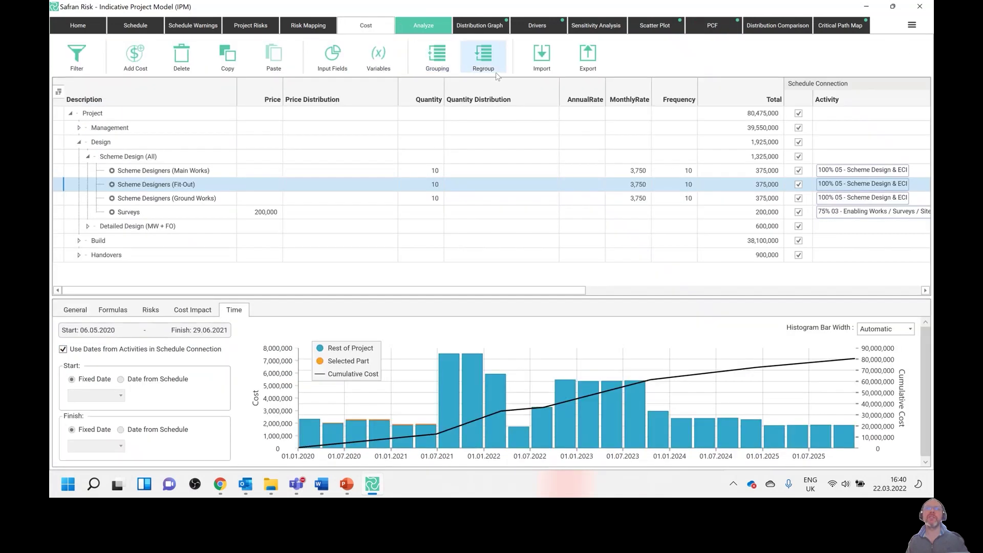
{"action": "left_click", "coordinate": [437, 55]}
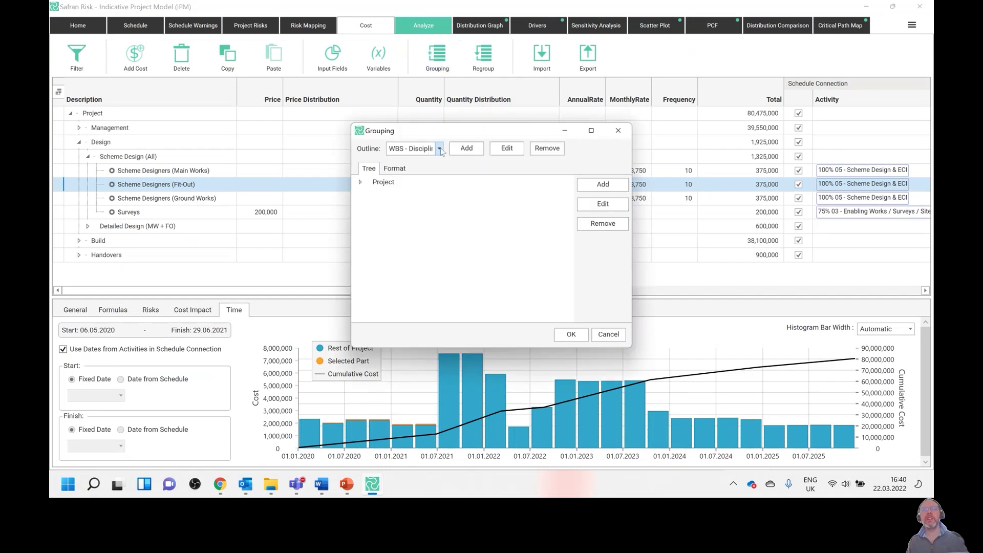
{"action": "left_click", "coordinate": [438, 149]}
{"action": "left_click", "coordinate": [420, 176]}
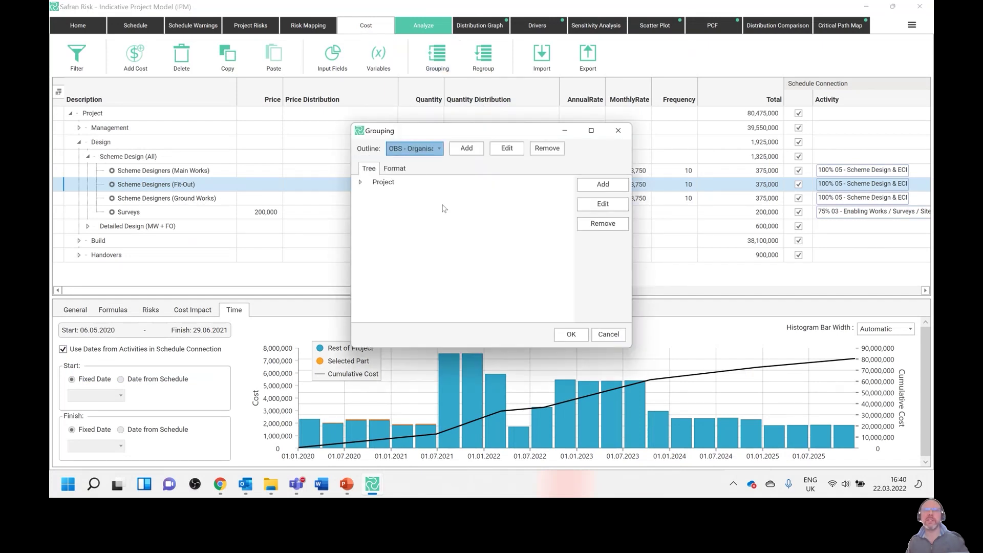
{"action": "left_click", "coordinate": [568, 335]}
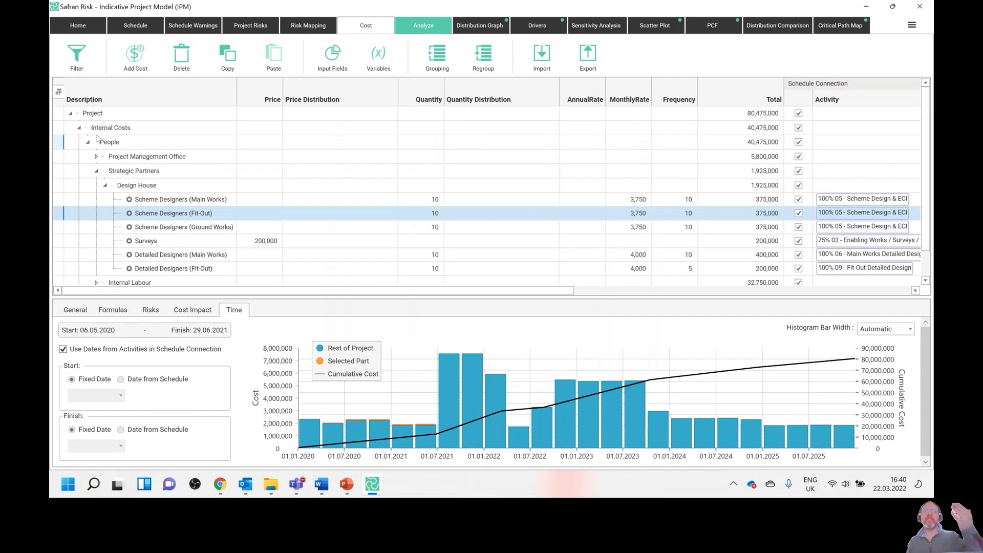
{"action": "left_click", "coordinate": [491, 33]}
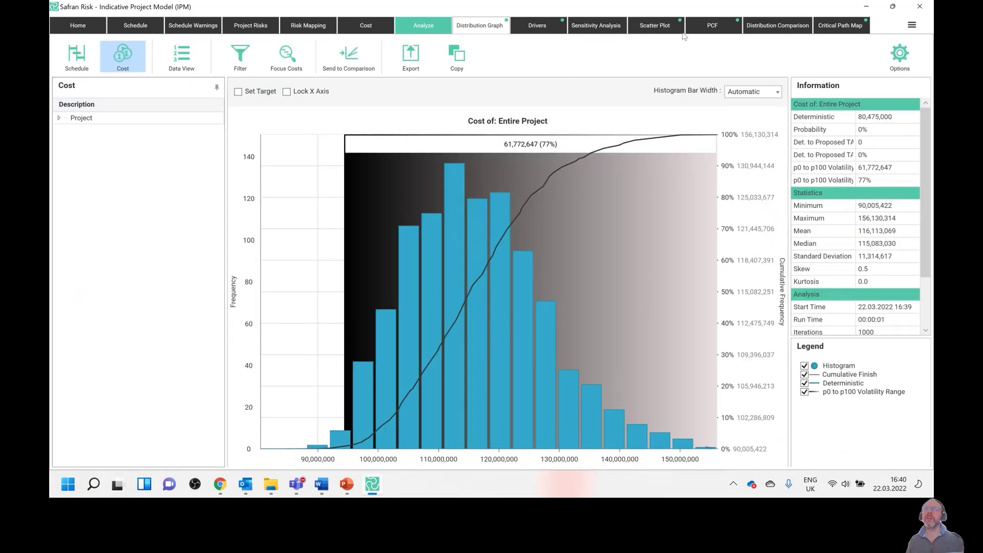
Plot the PCF cash flow for People, then for External Costs, before returning to the cost sheet
{"action": "left_click", "coordinate": [713, 26]}
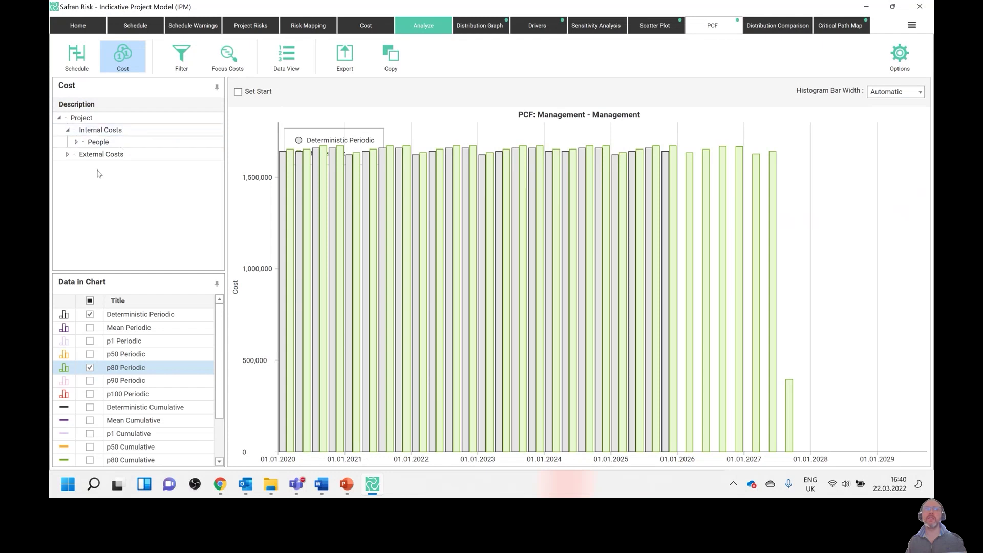
{"action": "left_click", "coordinate": [100, 143]}
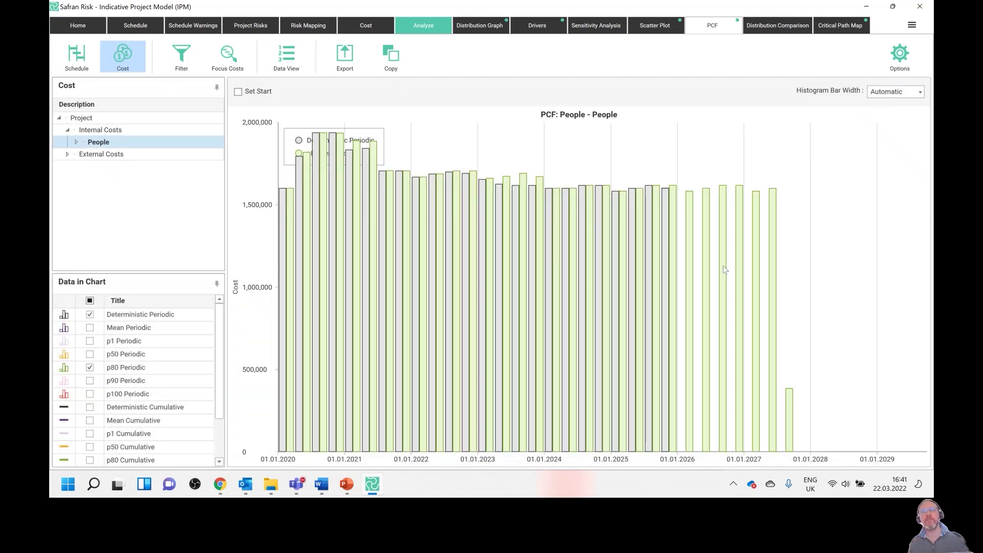
{"action": "left_click", "coordinate": [67, 154]}
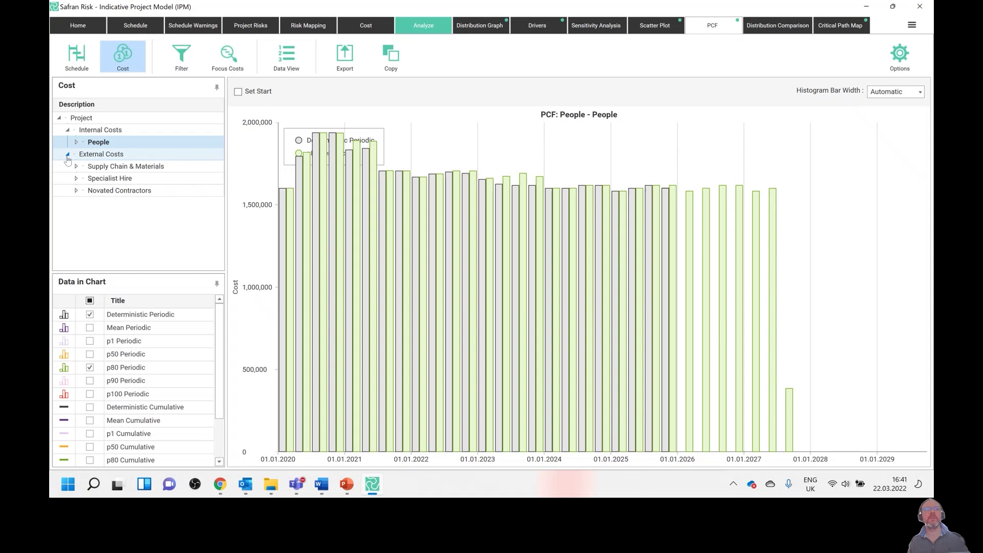
{"action": "left_click", "coordinate": [87, 154]}
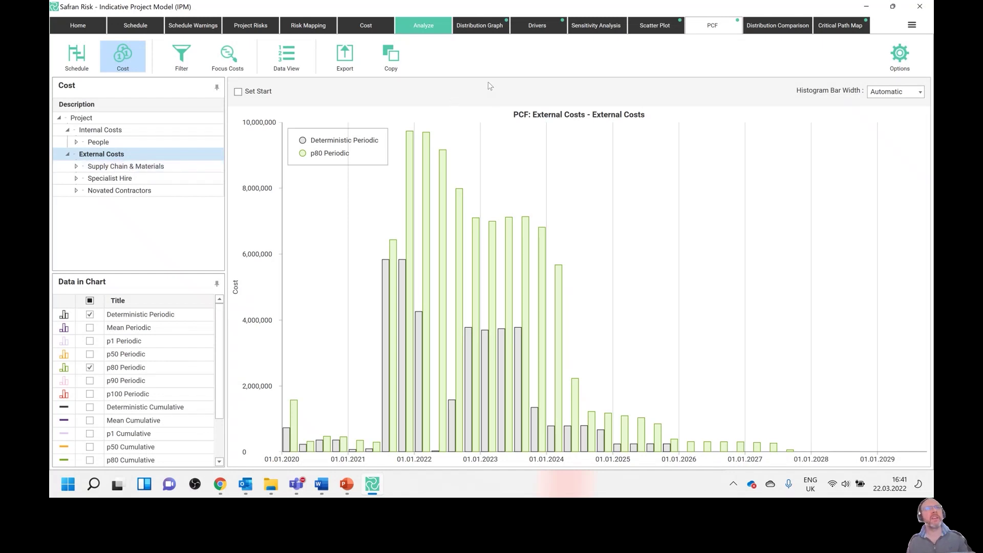
{"action": "left_click", "coordinate": [367, 25]}
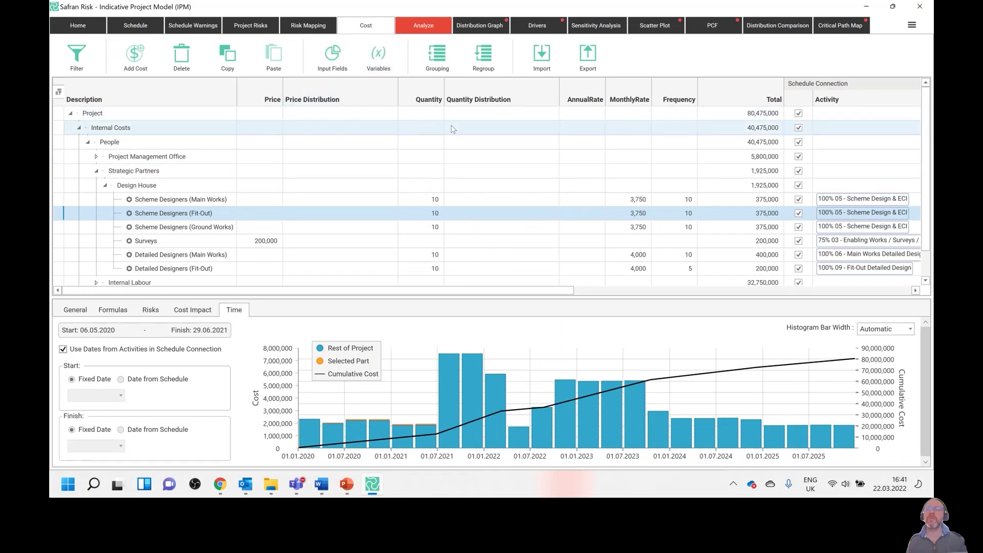
With Scheme Designers (Main Works) selected, add a new grouping outline named 'What If'
{"action": "left_click", "coordinate": [219, 201]}
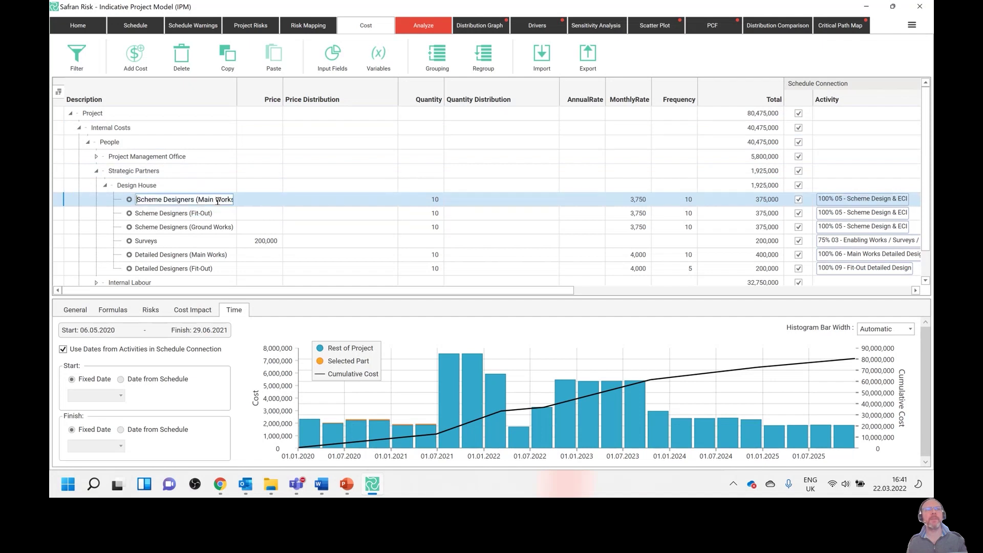
{"action": "left_click", "coordinate": [438, 56]}
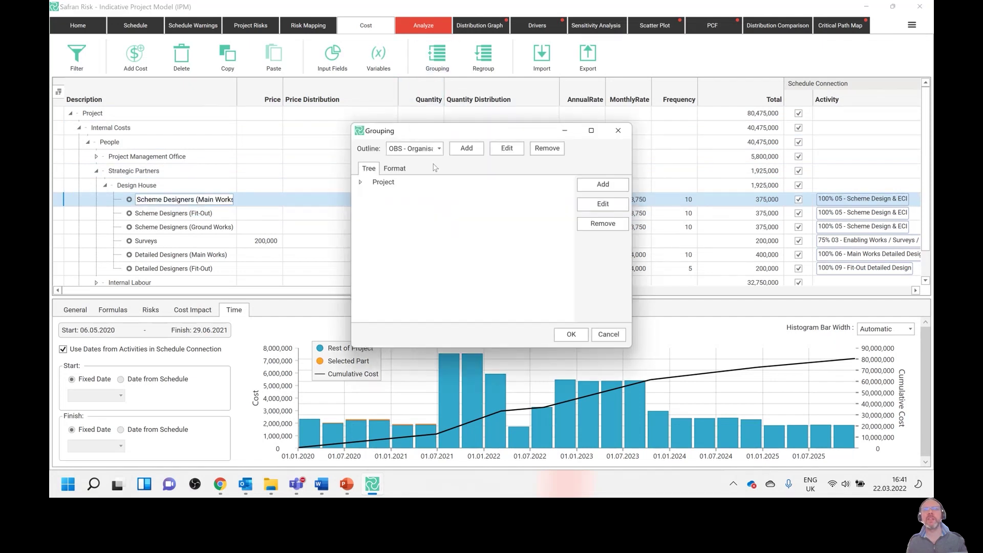
{"action": "left_click", "coordinate": [467, 149]}
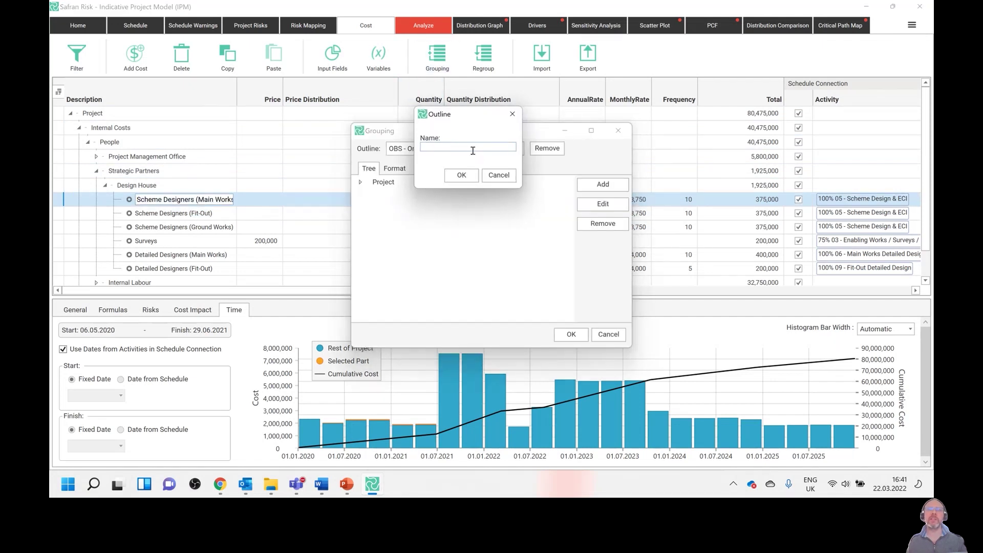
{"action": "type", "text": "What If"}
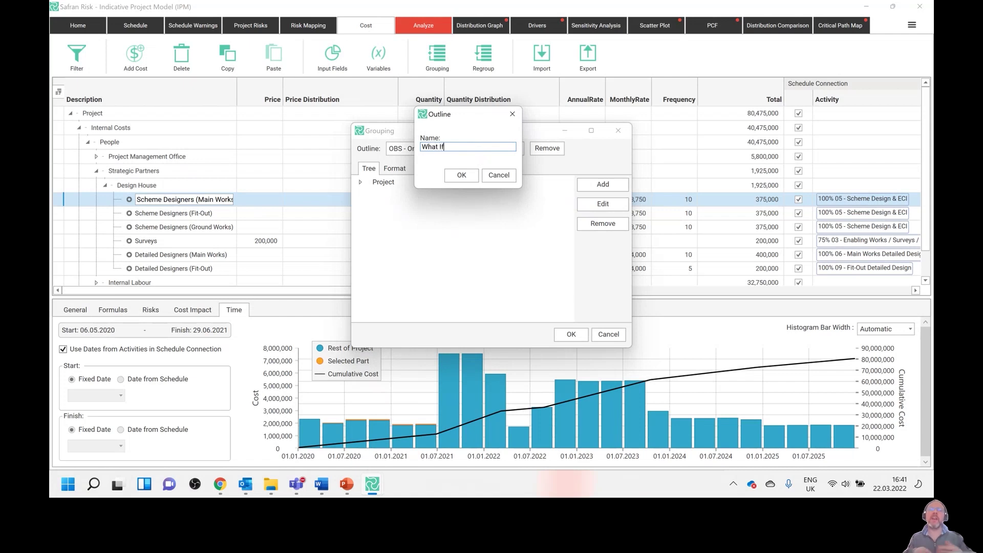